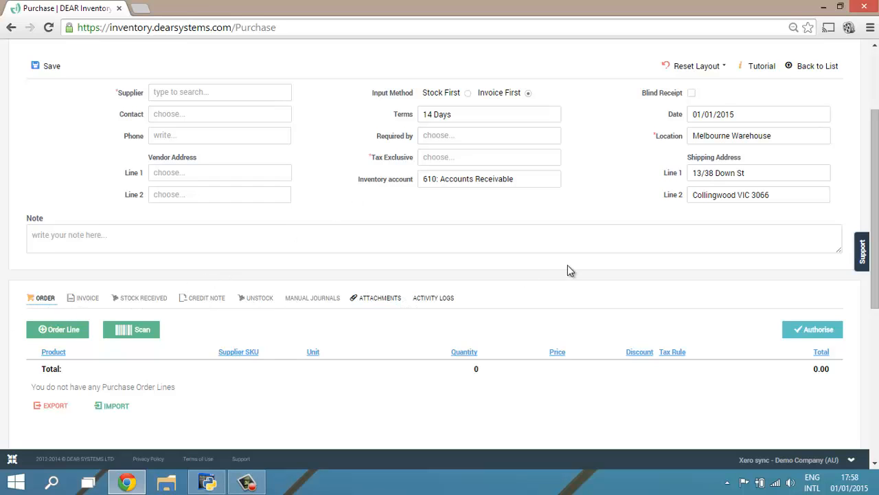
scroll(569, 270, down, 3)
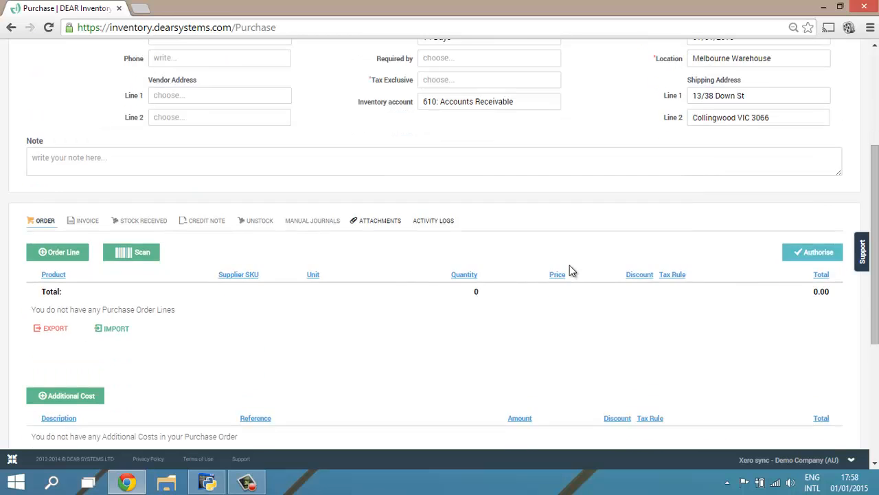
scroll(481, 272, up, 1)
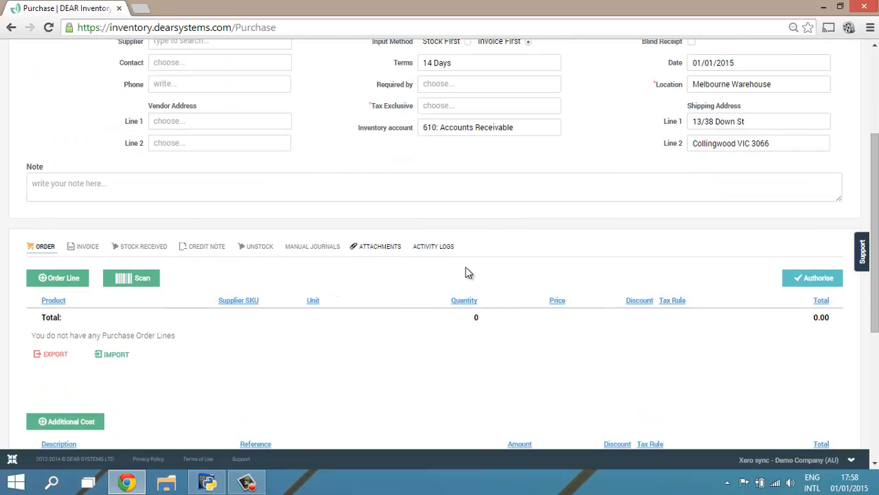
double_click(86, 248)
click(135, 247)
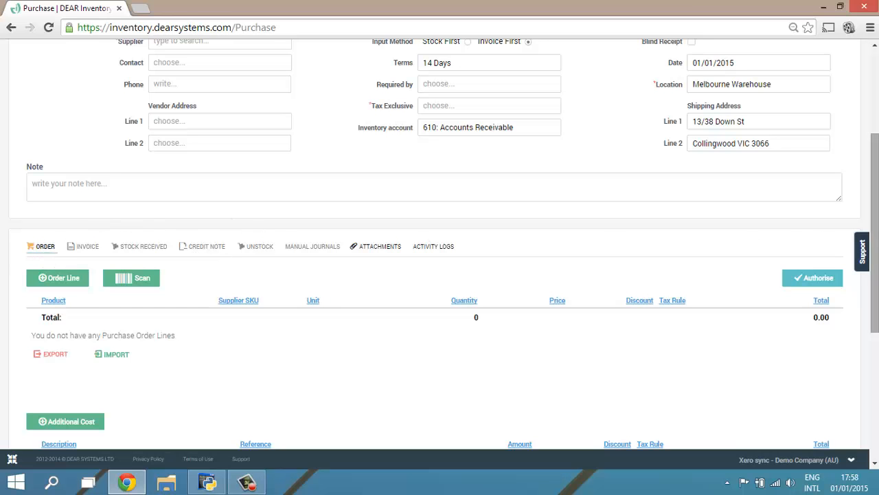
drag(877, 209, 867, 146)
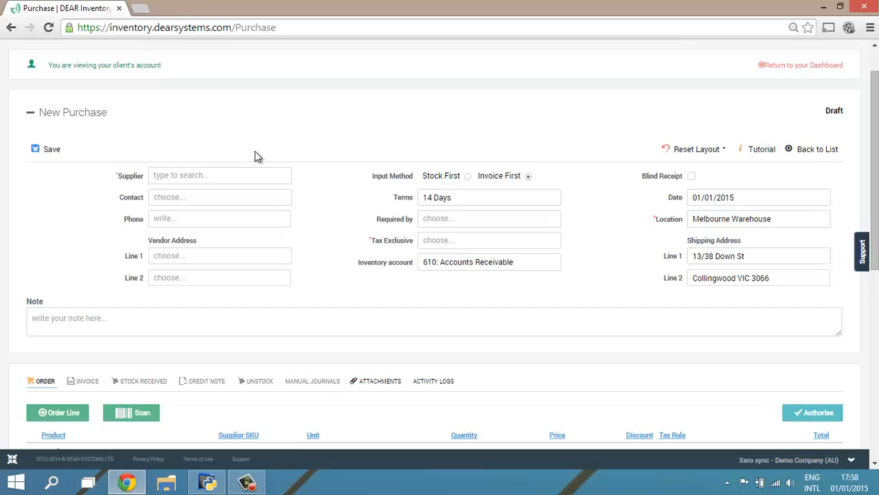
Choose ABC Furniture as the supplier of the new purchase.
click(178, 175)
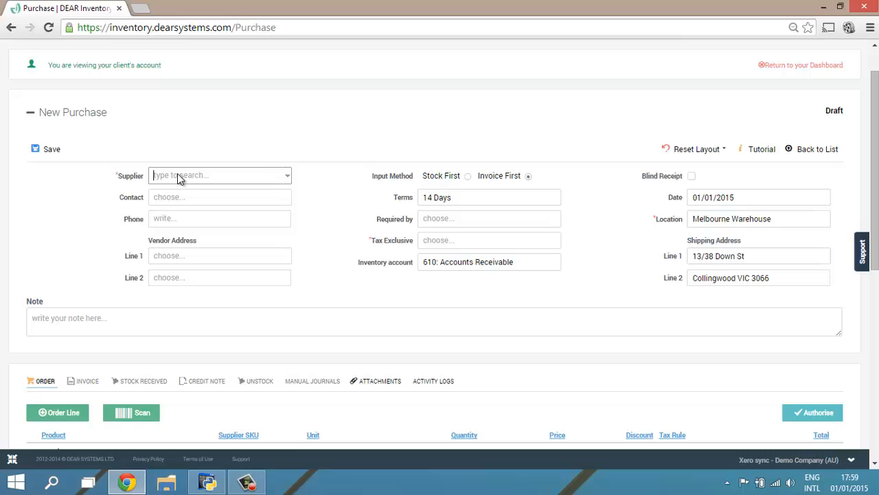
click(287, 177)
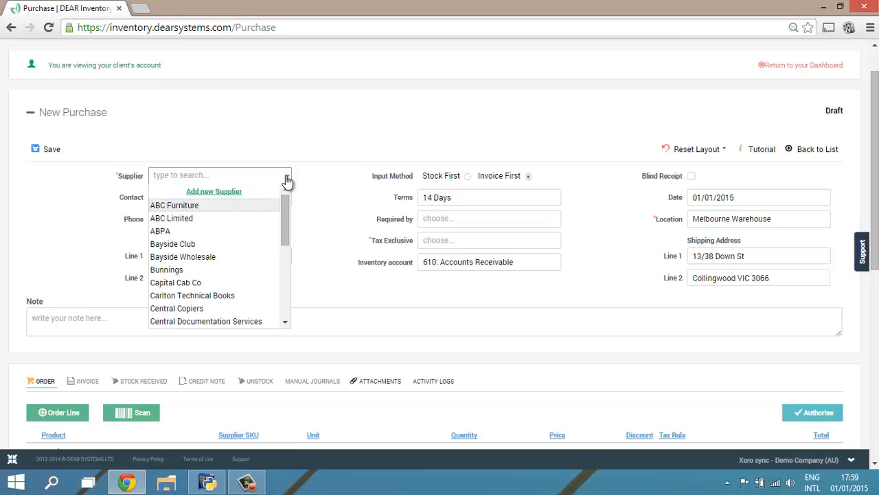
click(190, 208)
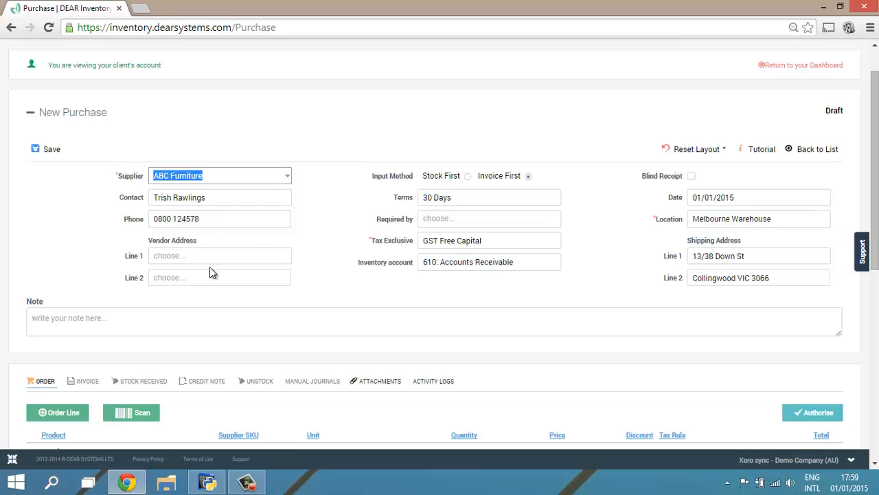
click(318, 265)
Set the purchase's required-by date to 05/01/2015.
click(387, 221)
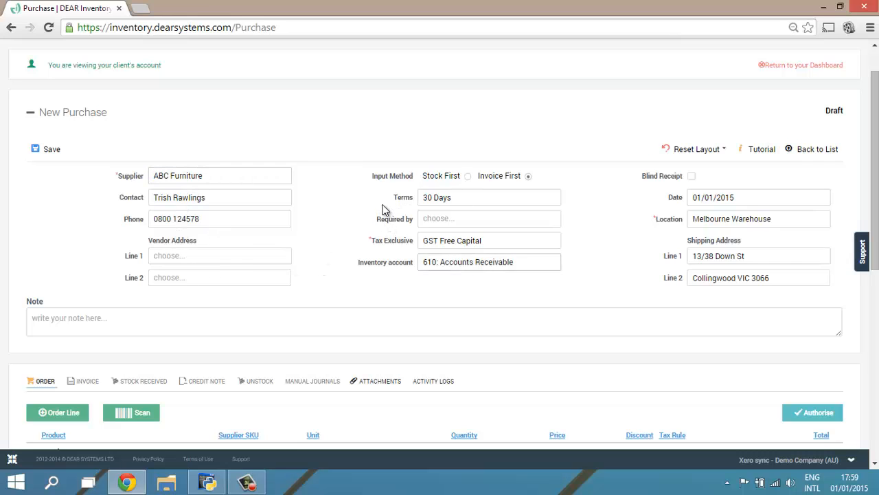
click(434, 218)
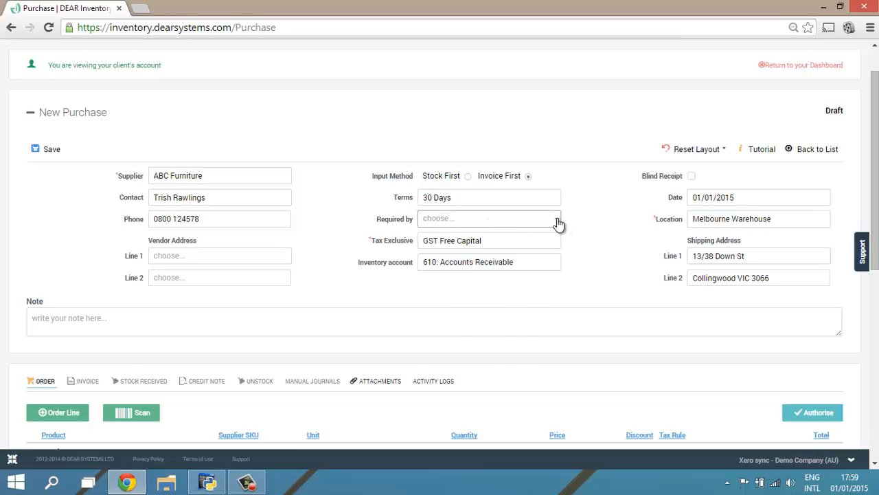
click(559, 221)
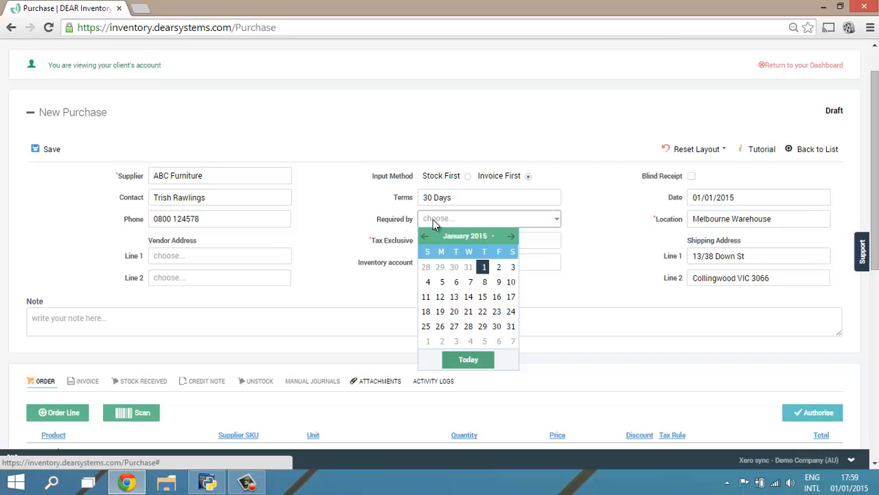
click(442, 282)
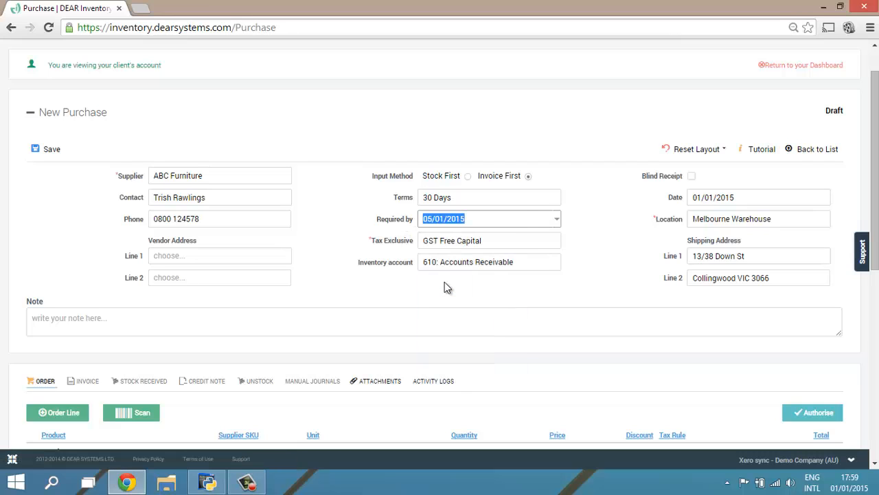
click(355, 266)
Change the purchase's tax rule to GST on Expenses.
drag(400, 177, 396, 177)
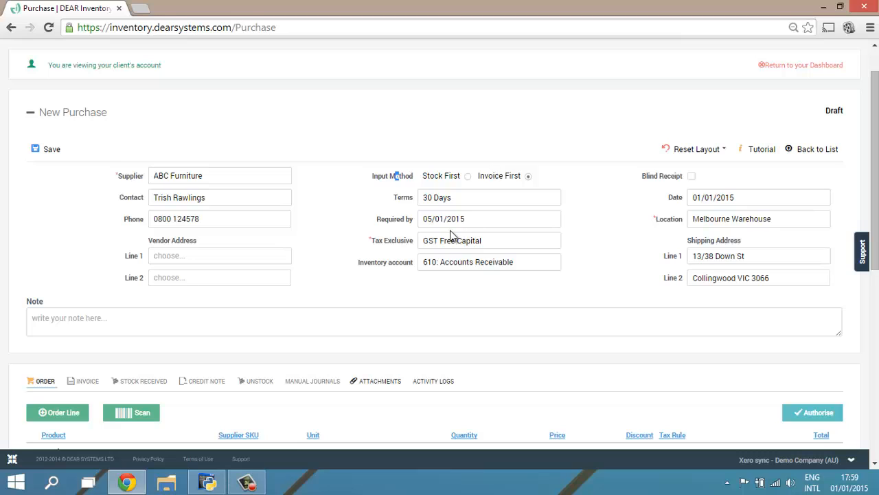
click(428, 243)
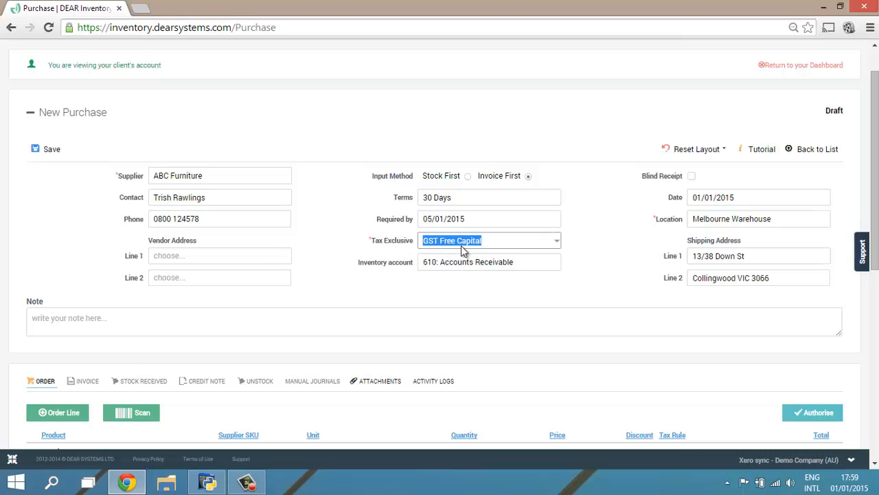
click(557, 244)
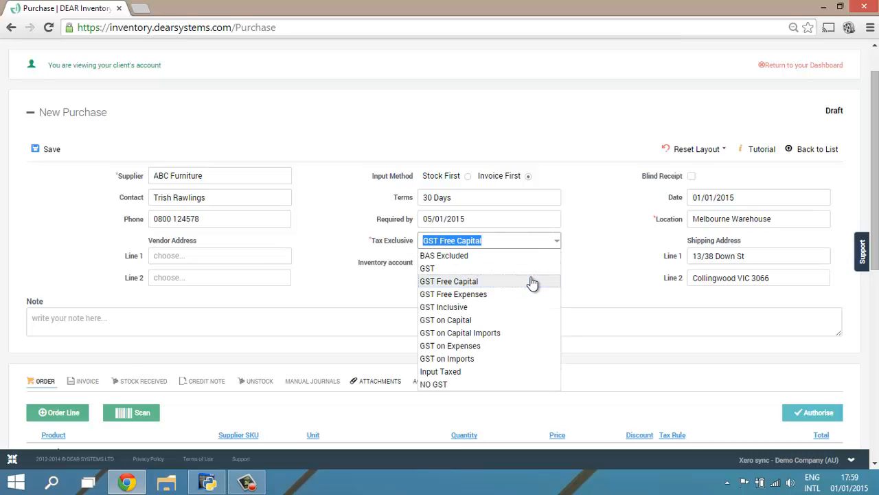
click(491, 353)
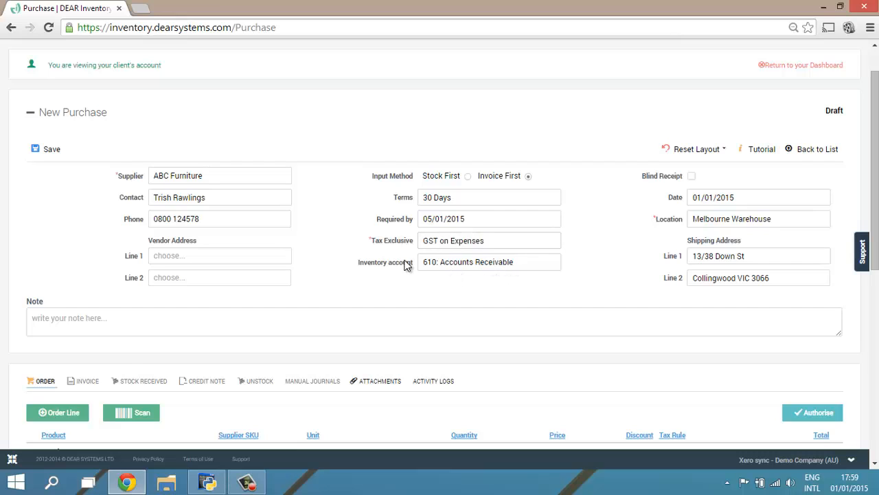
Examine the available choices for the purchase's inventory account, warehouse location and shipping address.
click(509, 265)
click(556, 262)
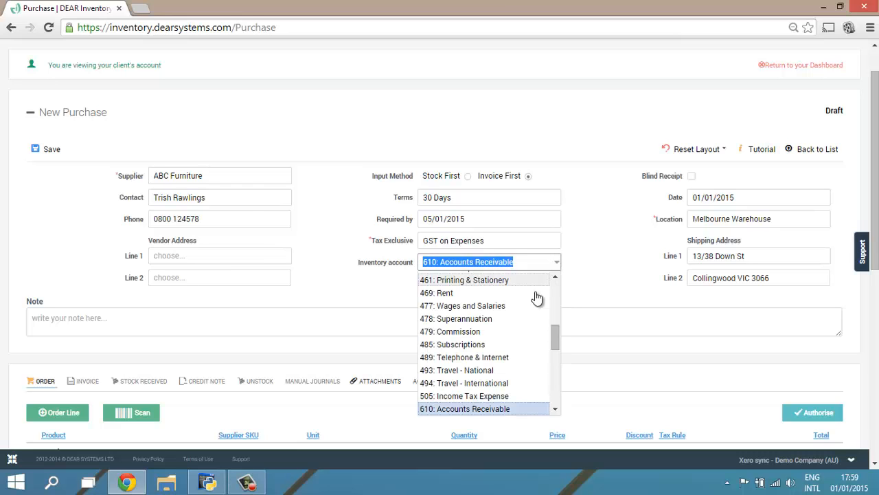
mouse_move(553, 337)
mouse_down()
mouse_move(556, 350)
mouse_move(555, 342)
mouse_up()
click(712, 278)
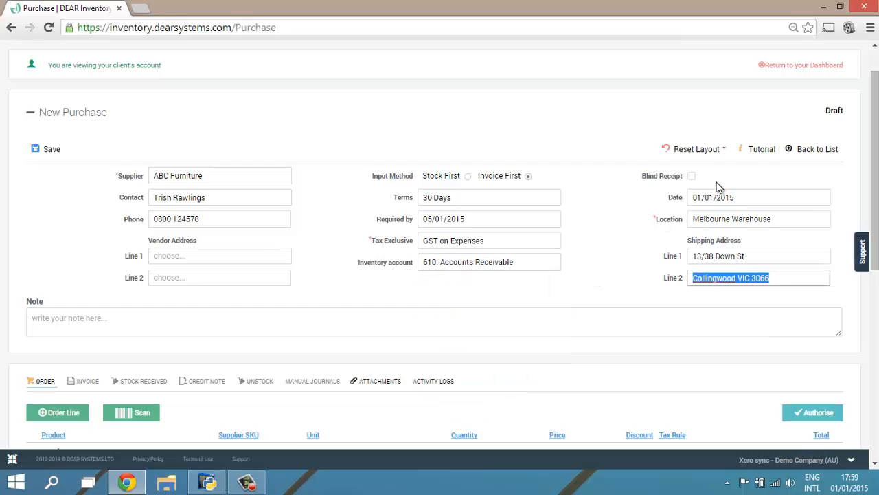
click(721, 180)
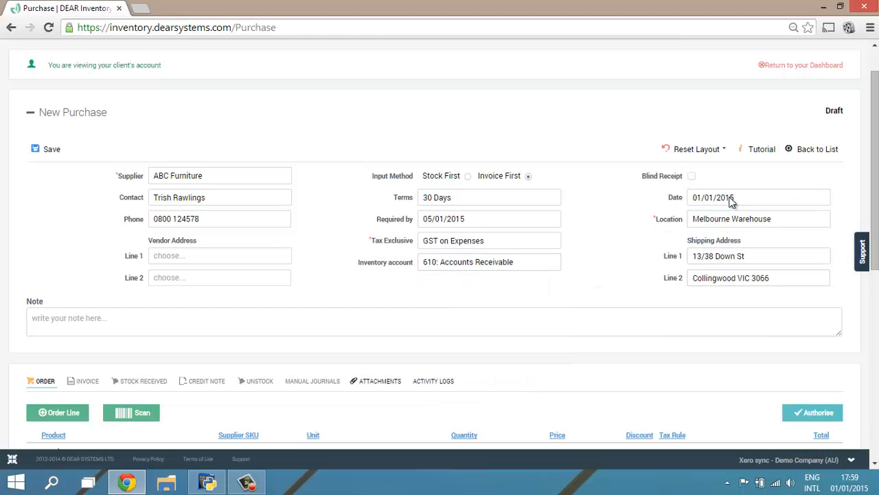
click(739, 219)
click(824, 219)
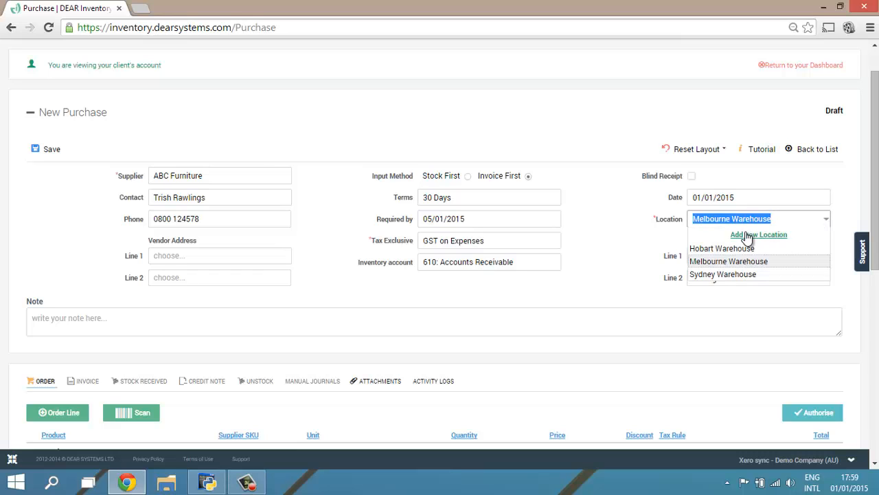
click(607, 251)
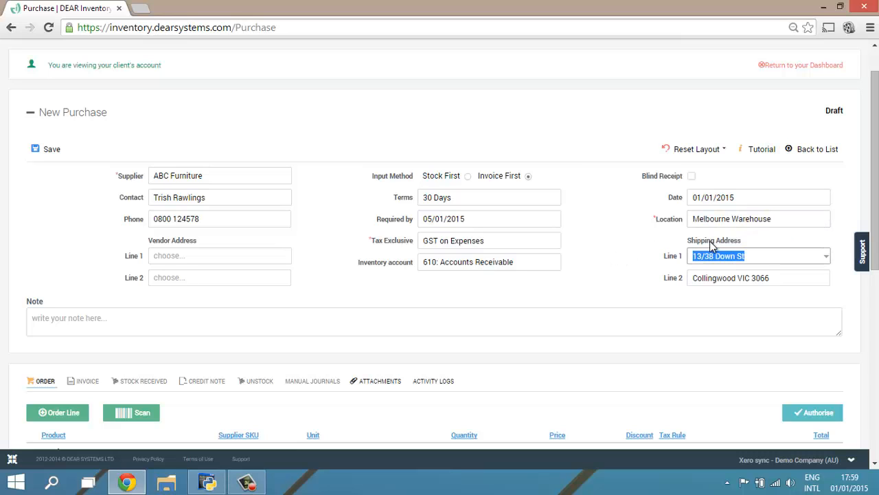
click(660, 255)
click(826, 258)
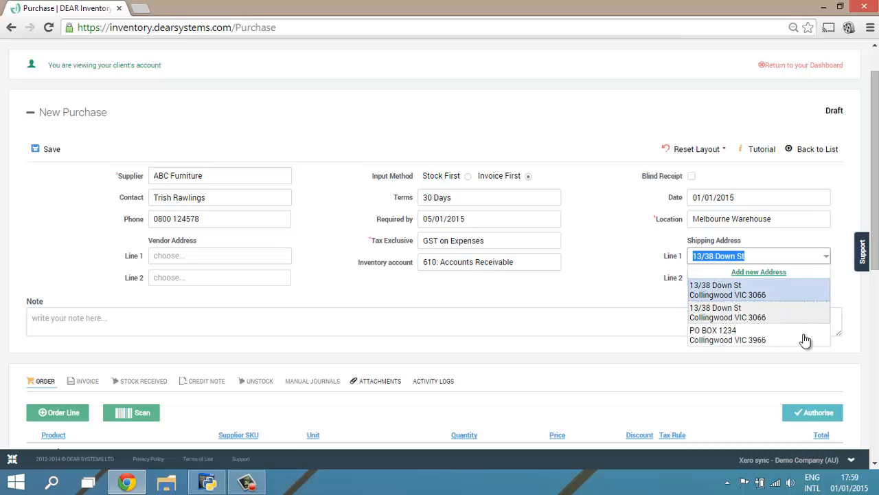
click(850, 215)
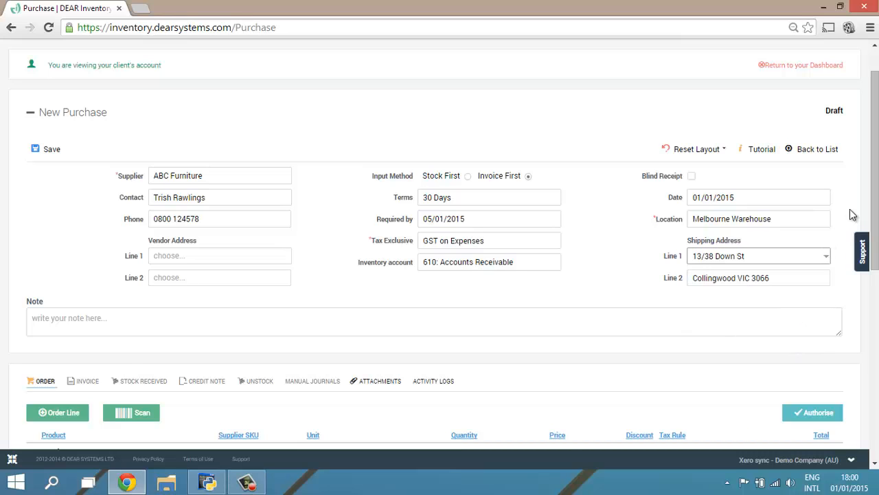
Enter the purchase note "Please ensure that package is shipped carefully due to breakage.".
drag(876, 170, 871, 254)
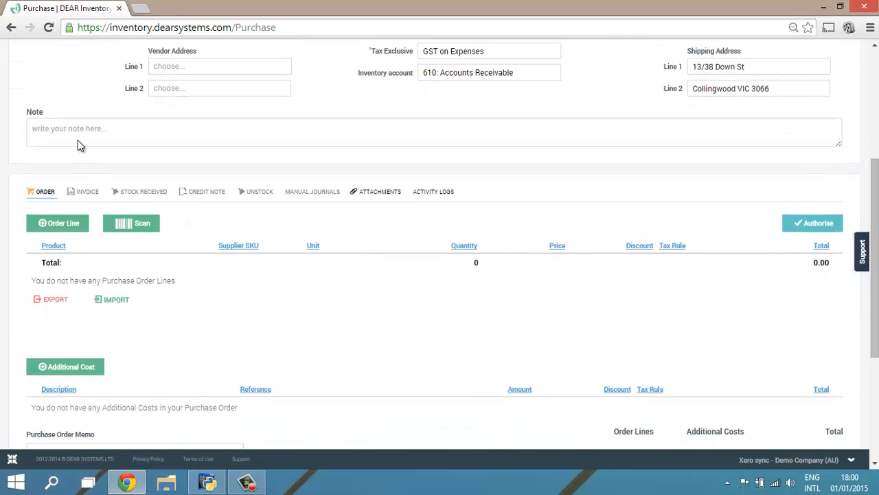
click(85, 127)
text(Please )
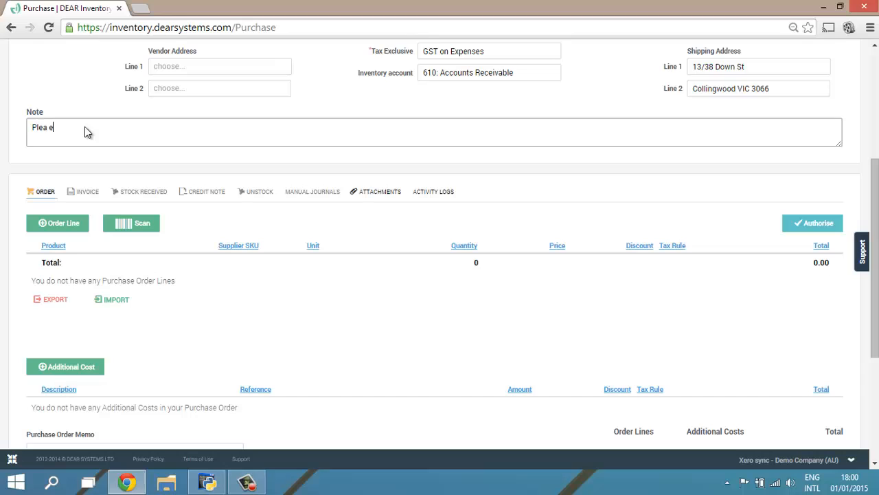
text(ensure that package is shipped carefully due to breakage.)
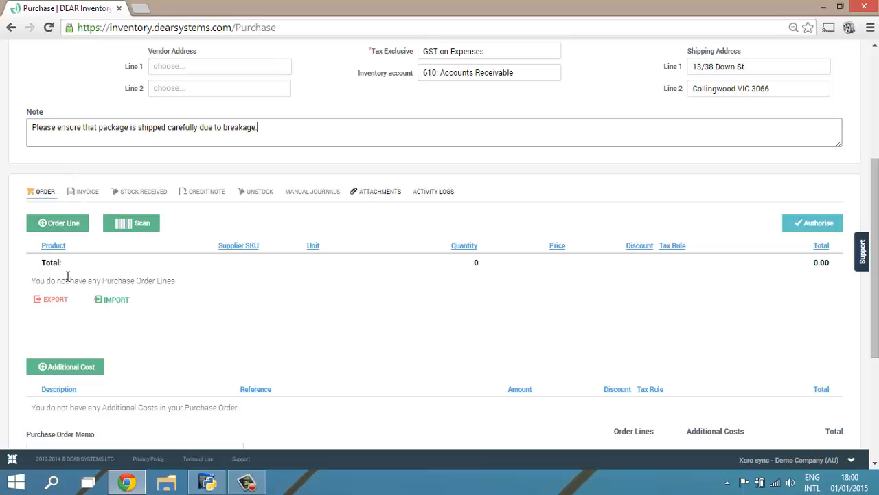
Add an order line for BED001: BED with a quantity of 10 and a price of 10.
click(78, 226)
text(BED)
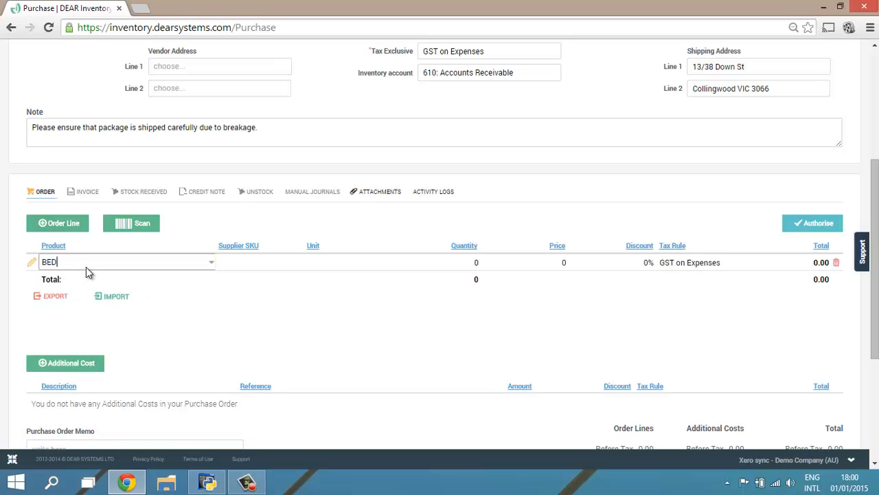
click(92, 291)
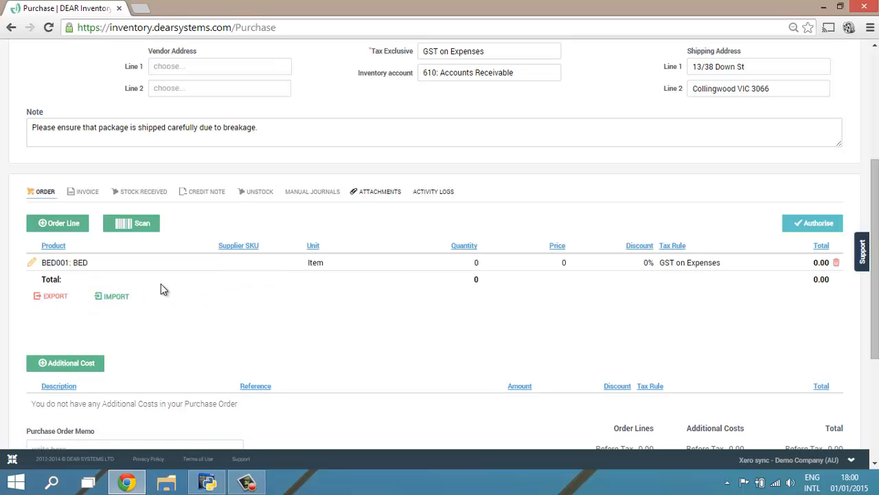
key(Tab)
text(1)
key(Tab)
key(shift+Tab)
text(10)
key(Tab)
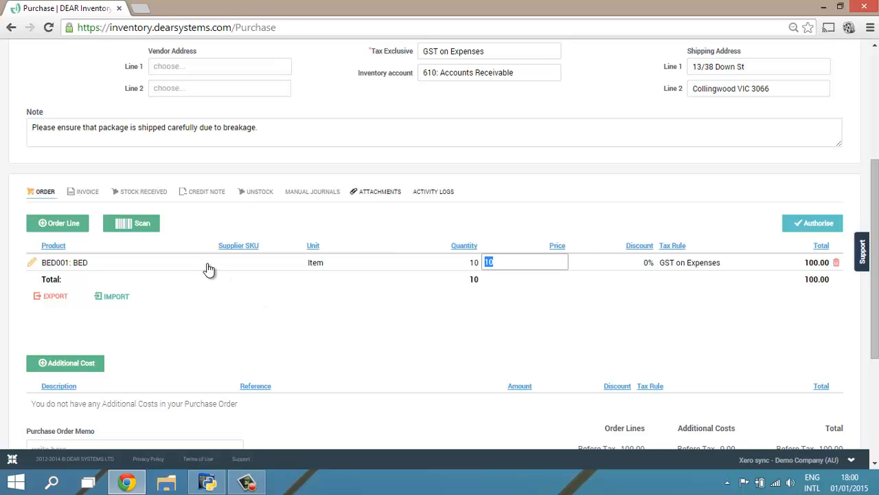
Add a second order line for the product CHAIR001: BEDROOM CHAIR.
click(60, 222)
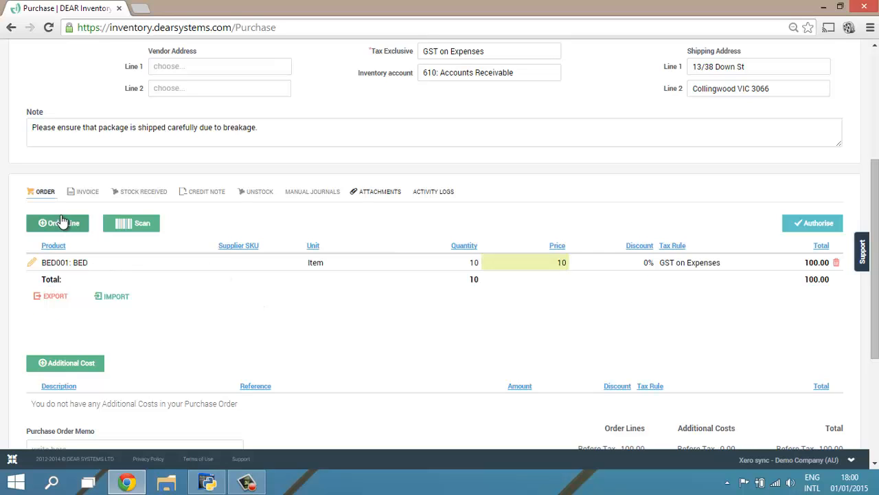
text(BED001)
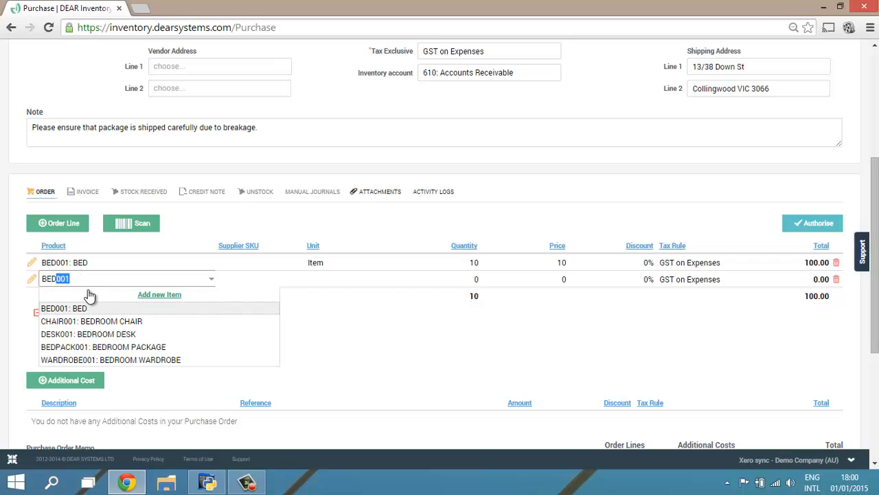
click(88, 325)
key(Tab)
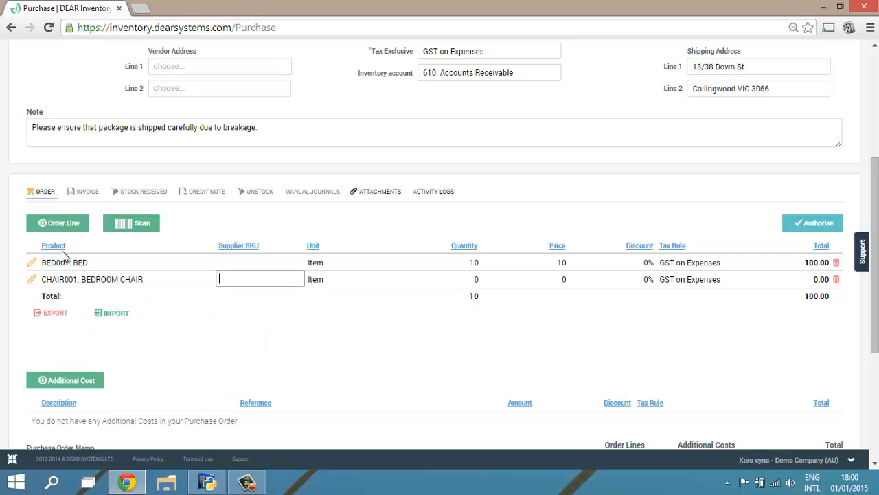
Add a third order line for the product DESK001: BEDROOM DESK.
click(61, 224)
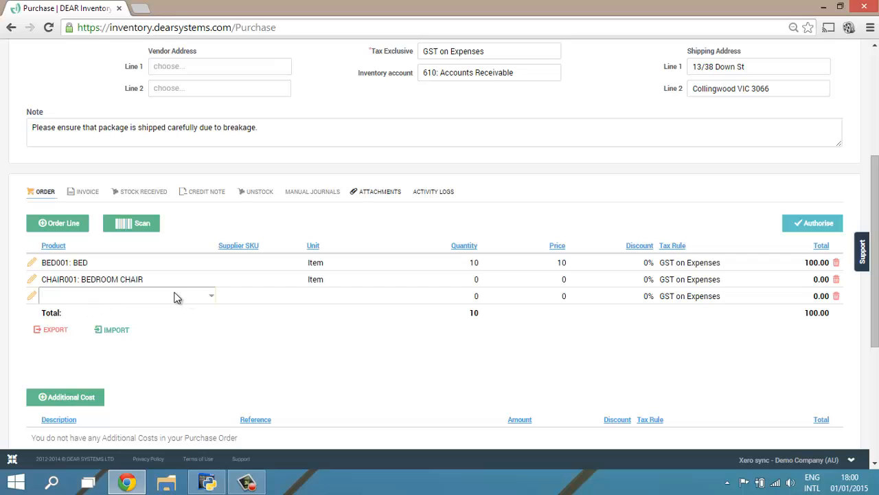
text(BED001)
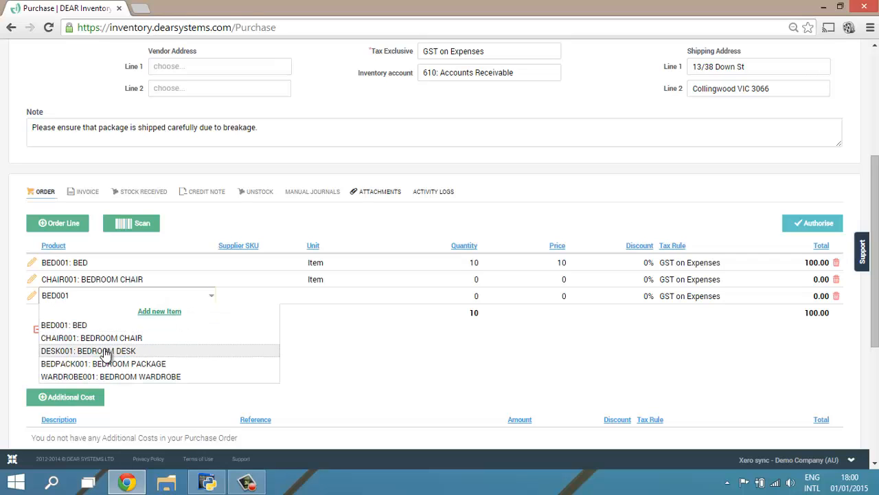
click(103, 345)
Add a fourth order line for the product WARDROBE001: BEDROOM WARDROBE.
click(69, 224)
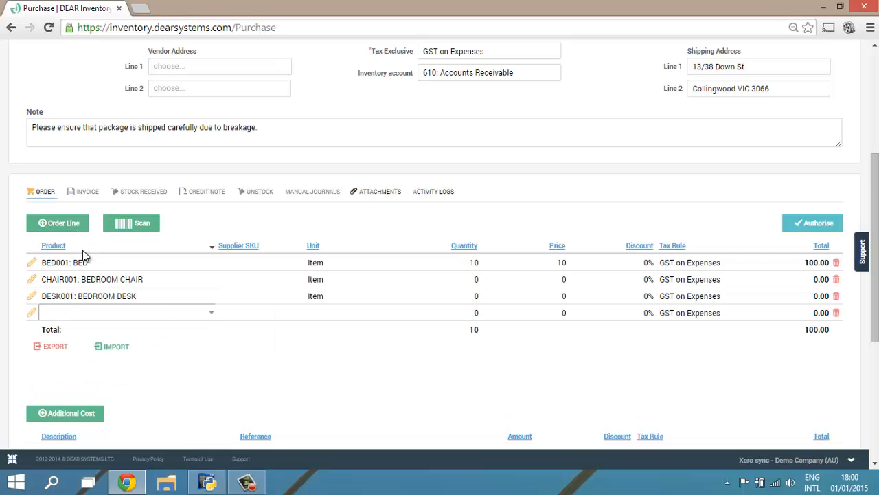
text(BED001)
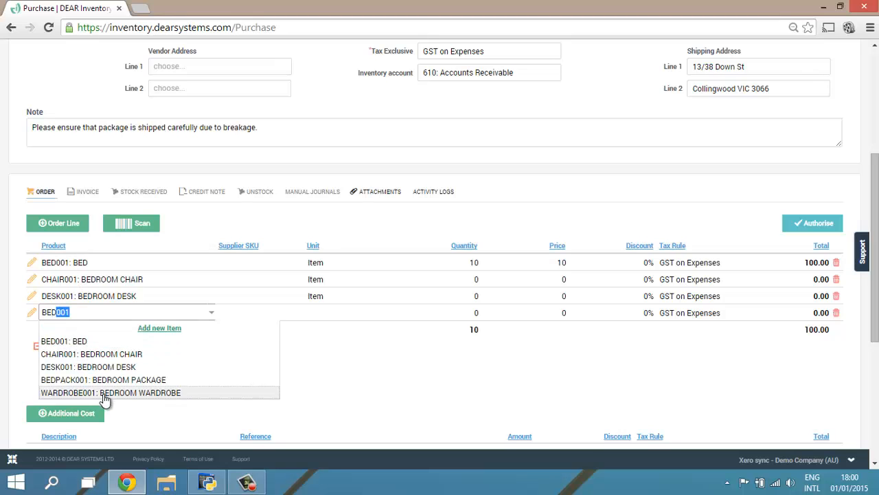
click(103, 393)
Set the bedroom chair order line to a quantity of 50 and a price of 100.
click(467, 280)
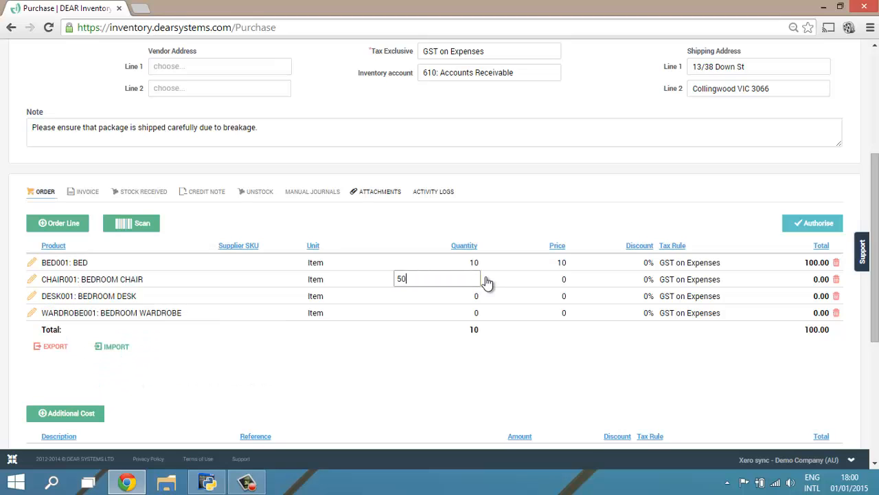
key(Tab)
text(100)
key(Tab)
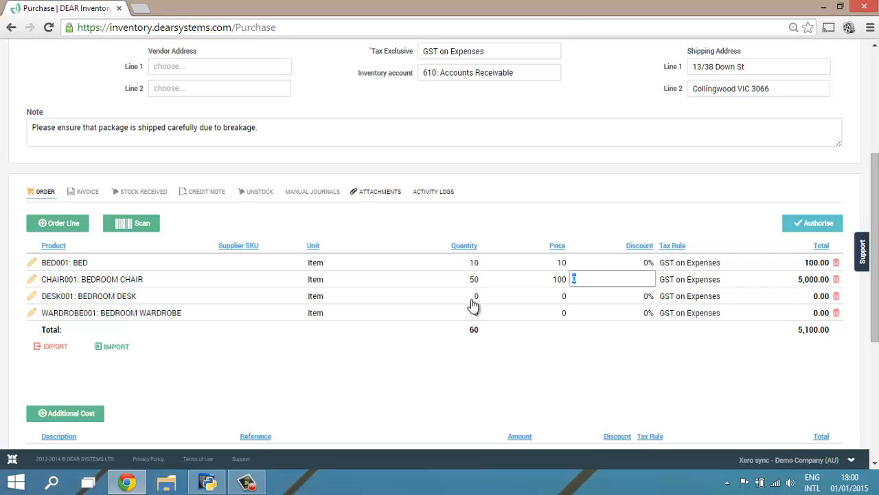
Set the bedroom desk order line to a quantity of 20 and a price of 100.
click(473, 300)
text(20)
key(Tab)
text(100)
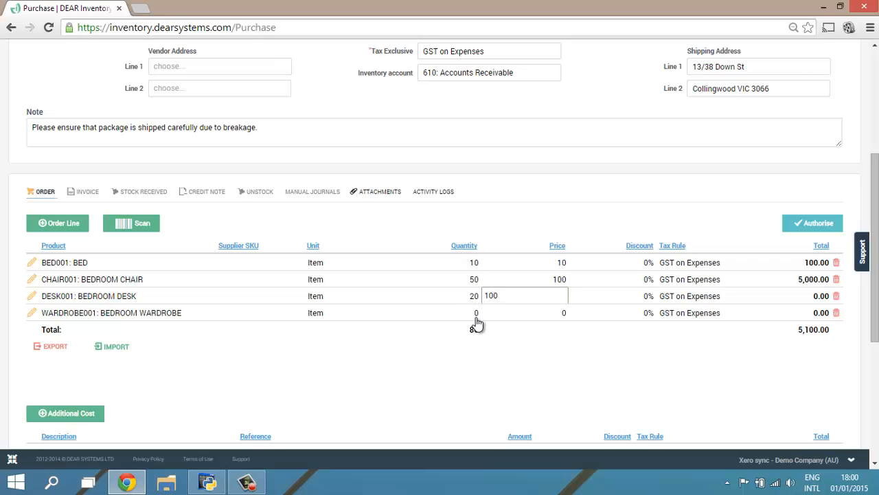
Set the bedroom wardrobe line to a quantity of 100 and a price of 25, and authorise the order.
click(477, 318)
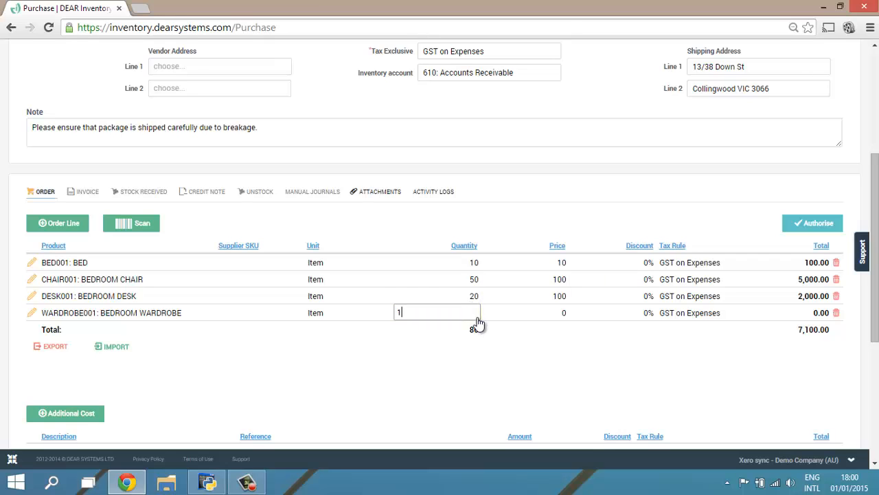
text(100)
key(Tab)
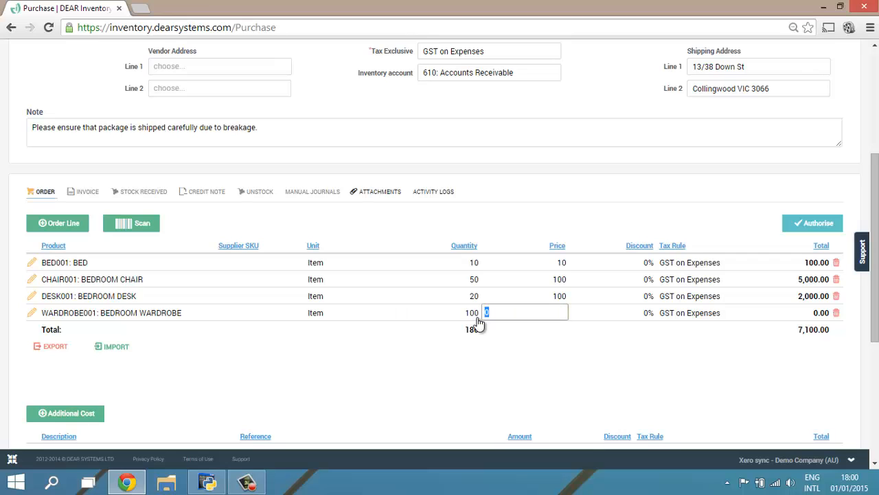
text(25)
key(Tab)
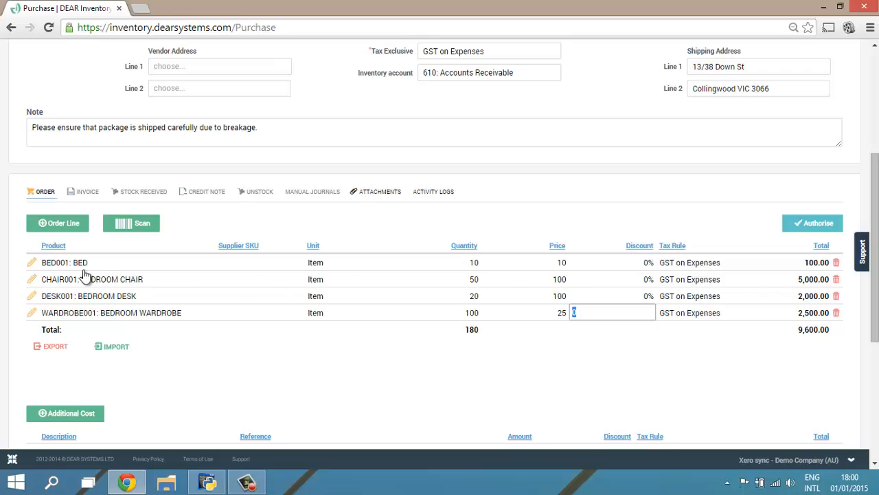
click(811, 224)
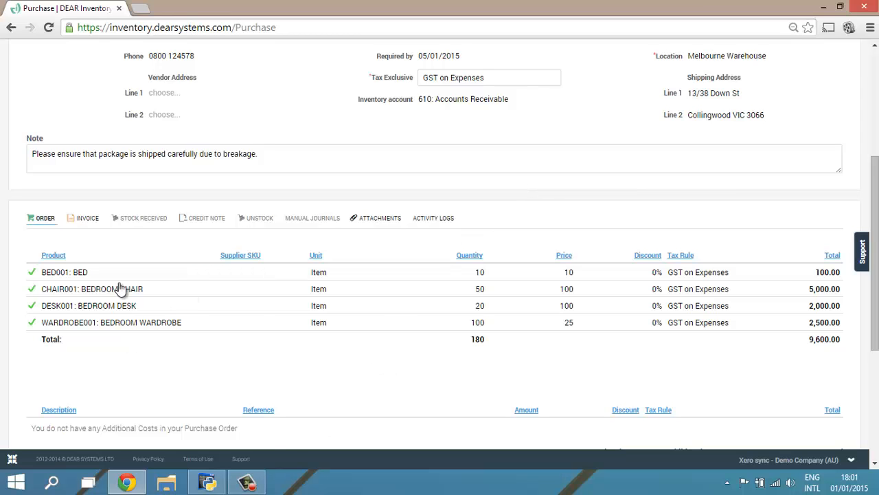
View the list of all purchases and open the ABC Furniture purchase dated 01/01/2015 from it.
drag(876, 240, 874, 134)
mouse_move(20, 77)
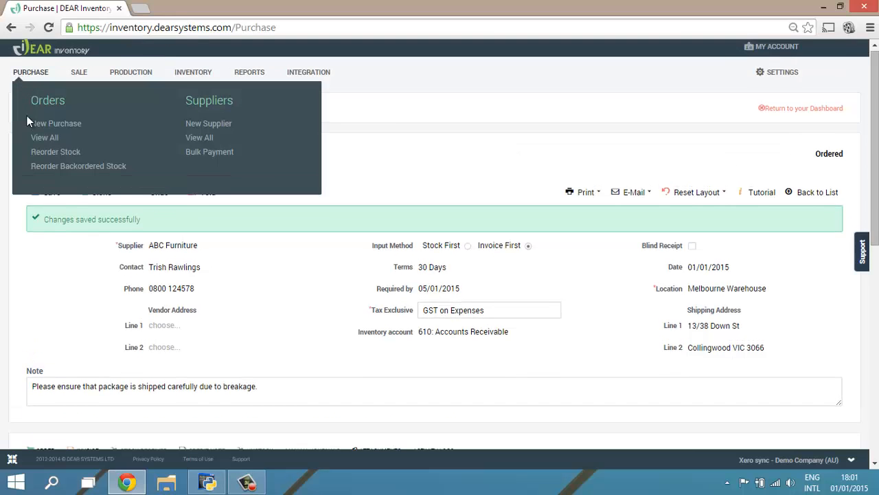
click(40, 137)
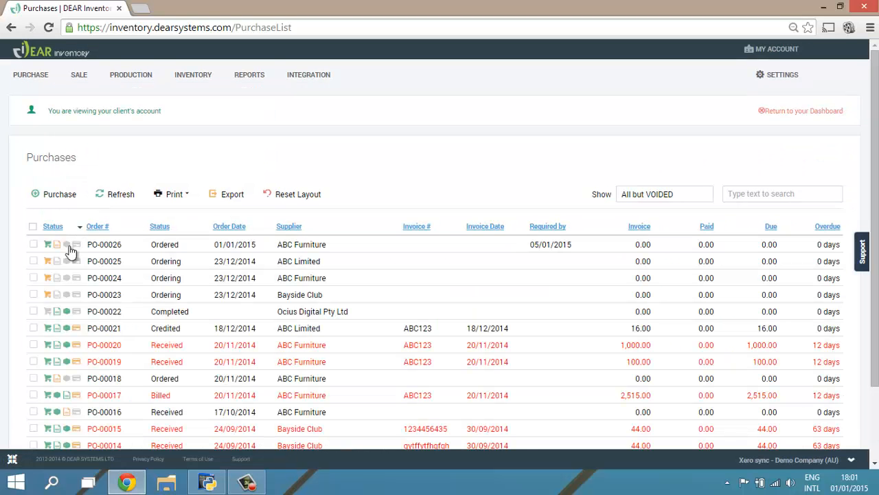
mouse_move(47, 250)
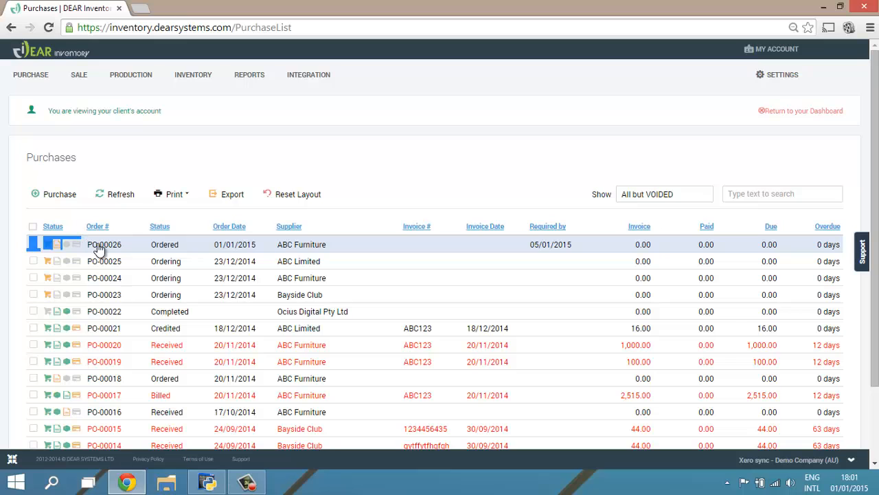
click(100, 246)
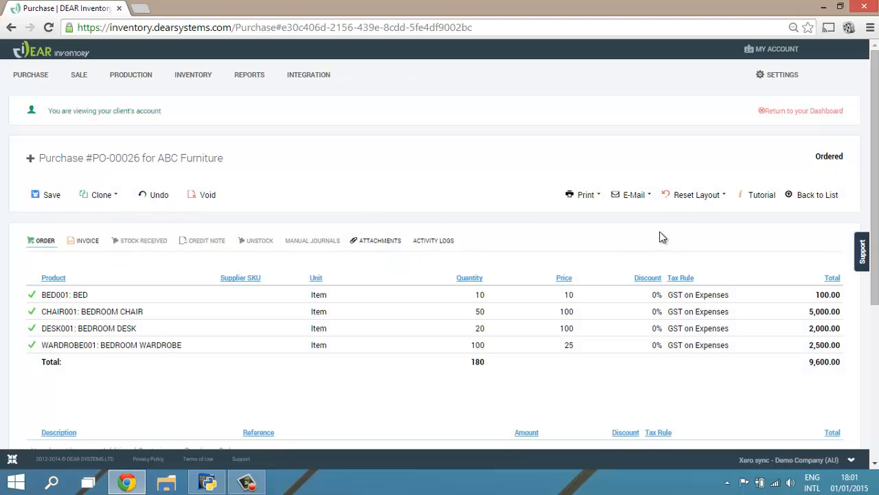
click(586, 195)
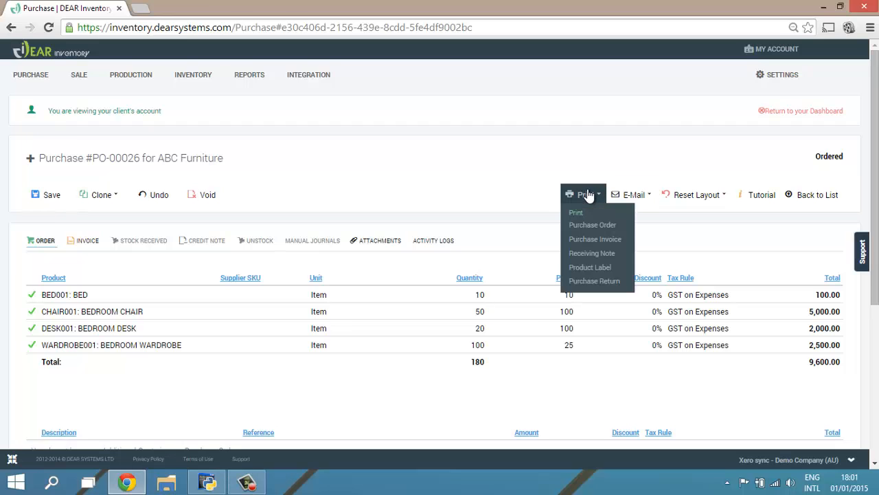
click(632, 194)
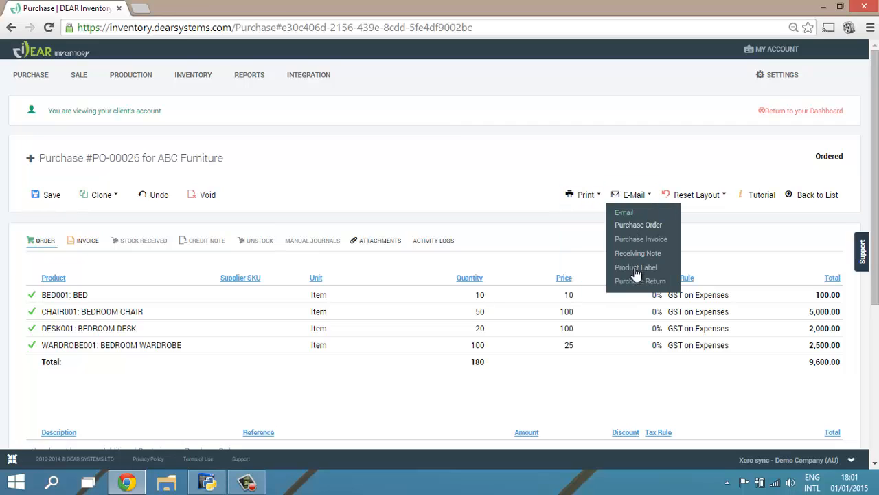
click(603, 168)
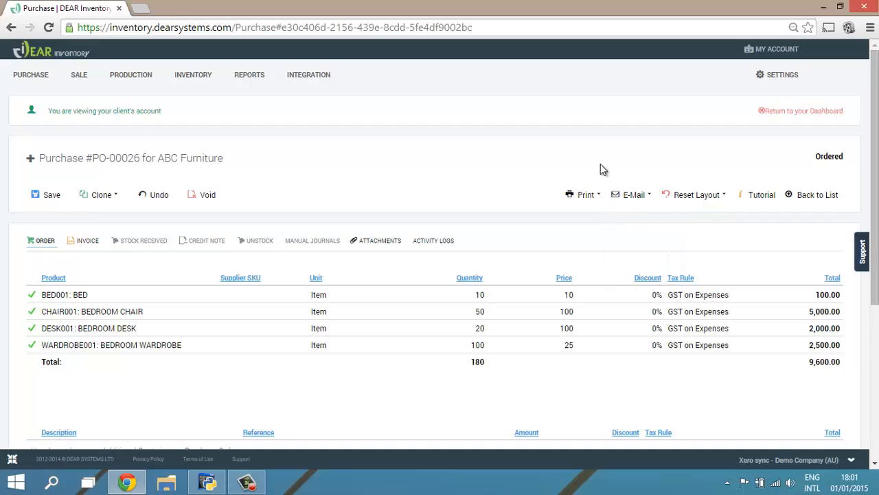
Print the Purchase Order document to PDF, review the downloaded file and close it.
click(595, 199)
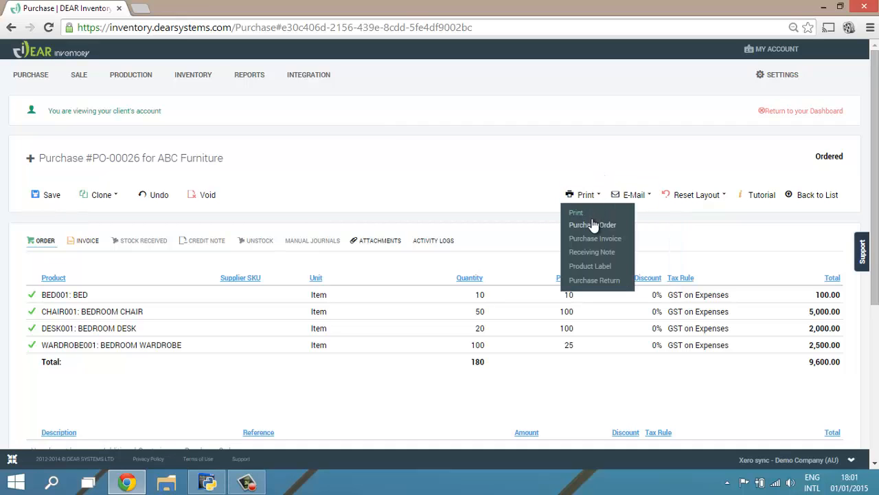
click(591, 225)
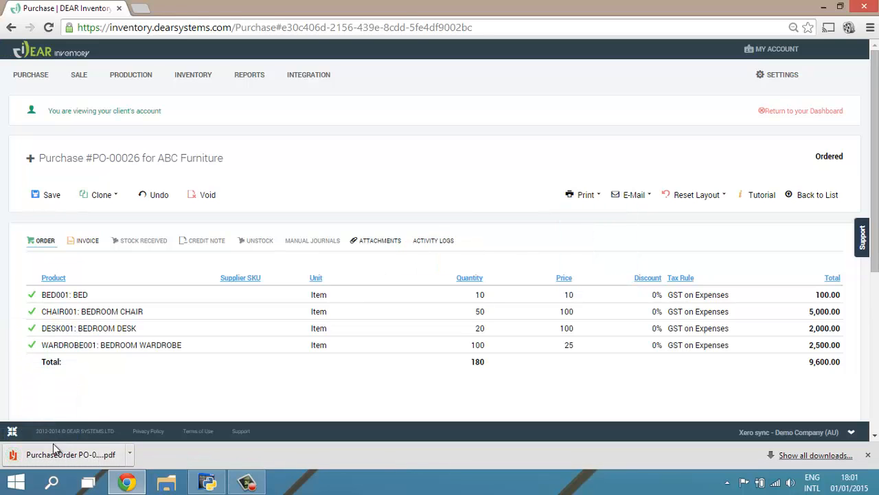
click(55, 454)
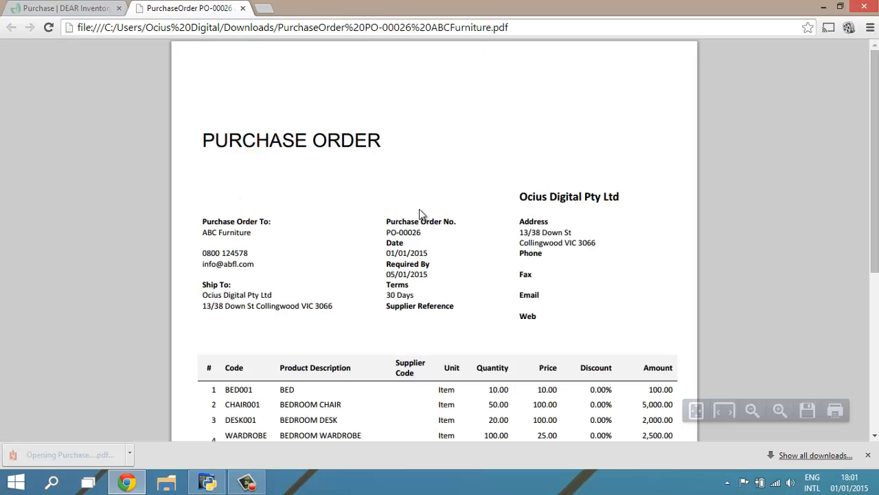
scroll(680, 176, down, 1)
scroll(680, 176, down, 3)
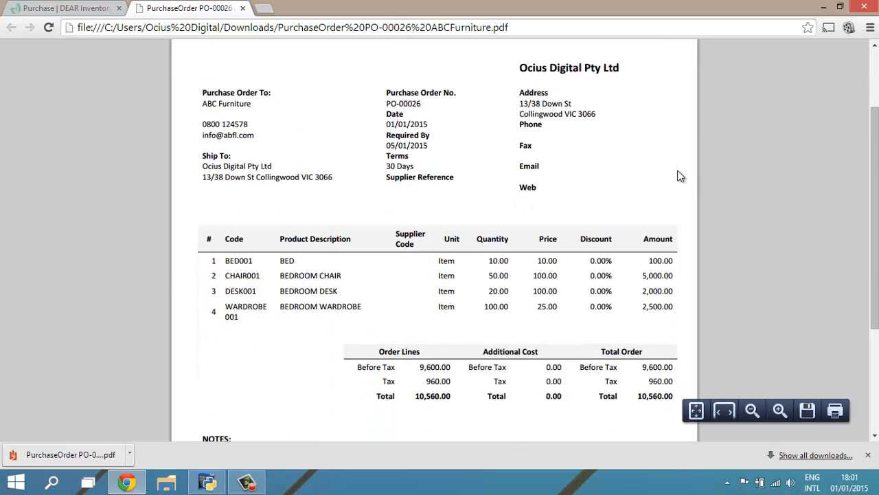
scroll(680, 176, up, 4)
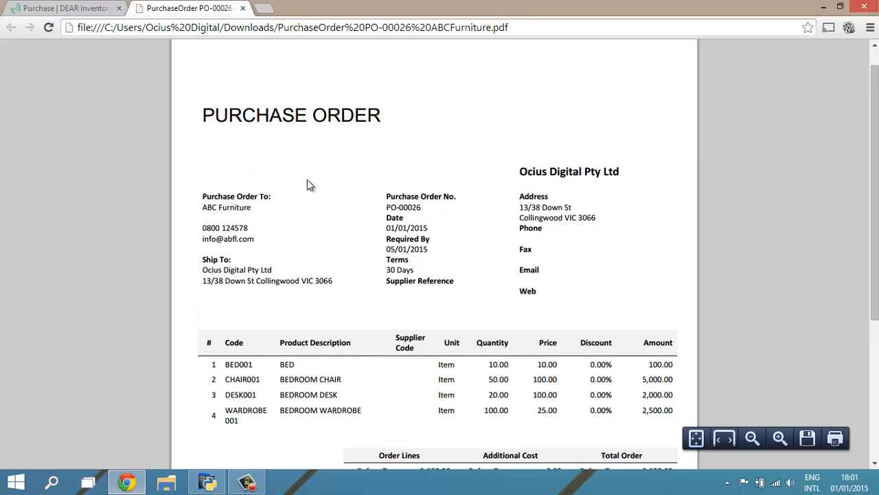
click(243, 7)
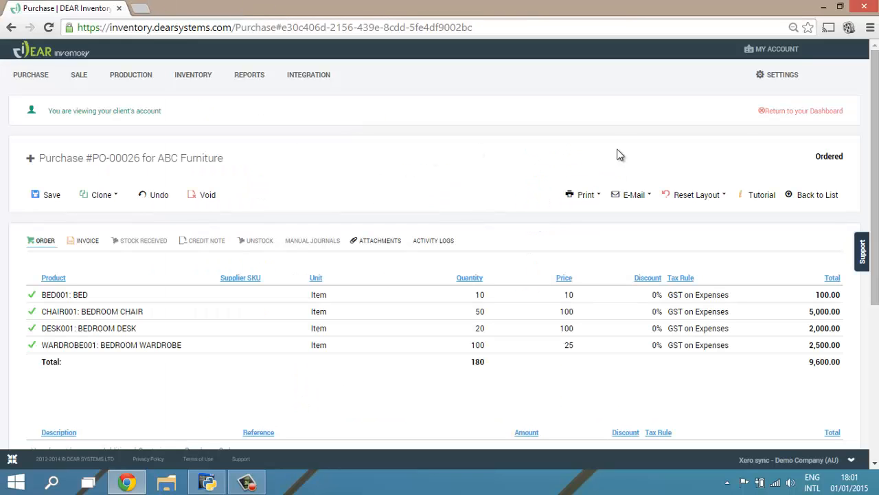
Expand the purchase's header details to check the input method, and collapse them again.
drag(873, 105, 875, 115)
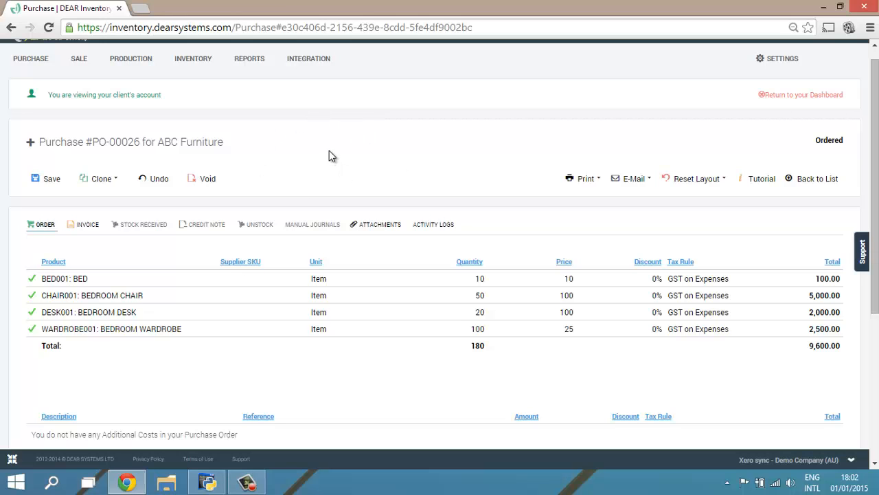
click(28, 145)
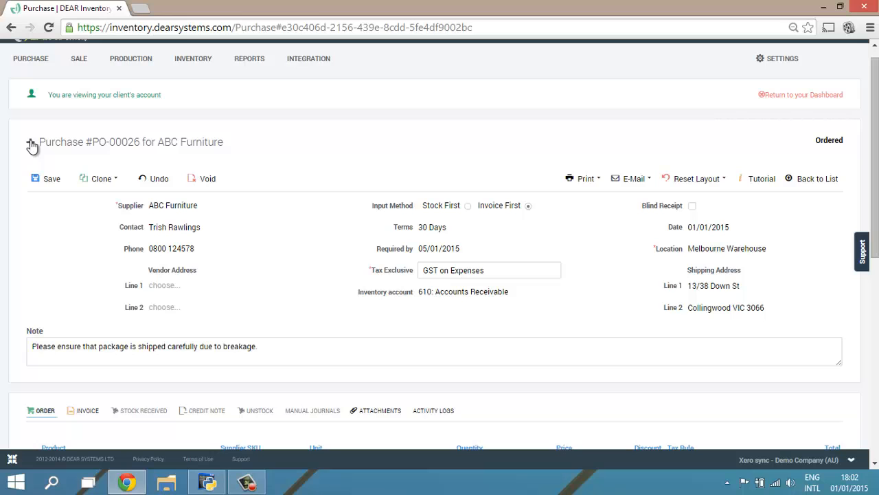
click(31, 145)
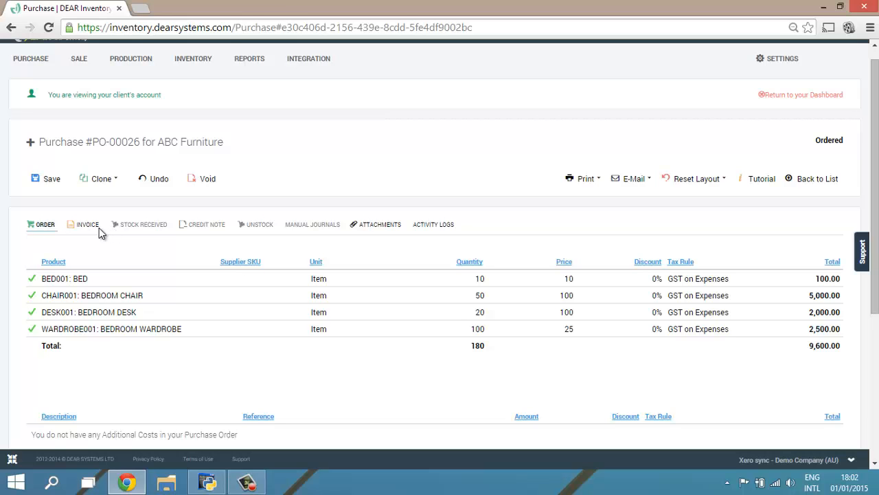
click(31, 145)
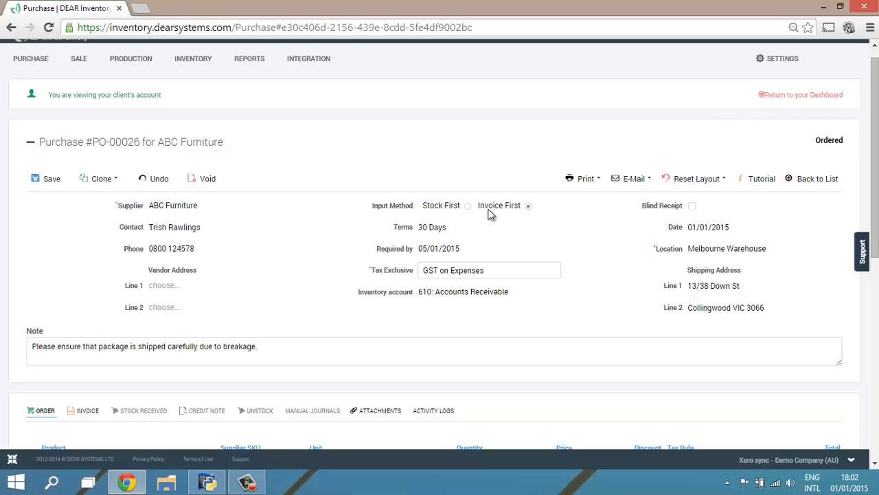
click(30, 143)
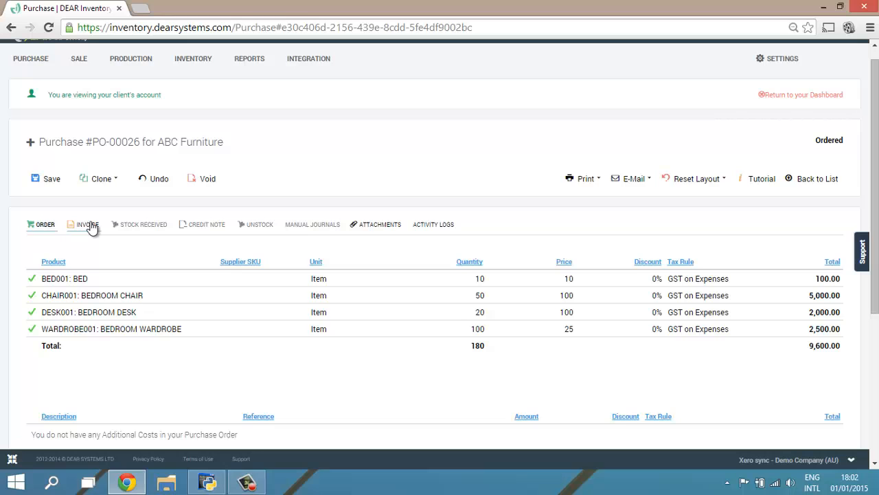
View the Invoice section of the purchase.
click(91, 226)
click(88, 230)
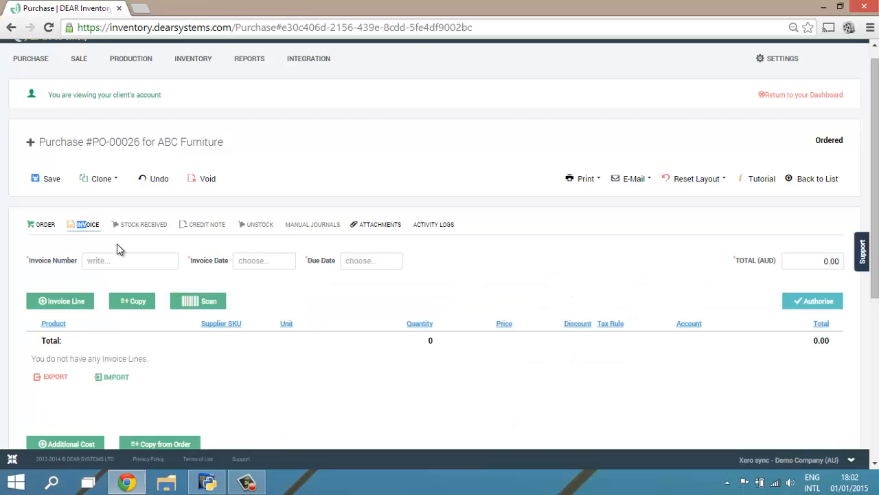
click(117, 243)
triple_click(125, 222)
click(126, 241)
Change the purchase's input method to Stock First and collapse the header details.
click(30, 142)
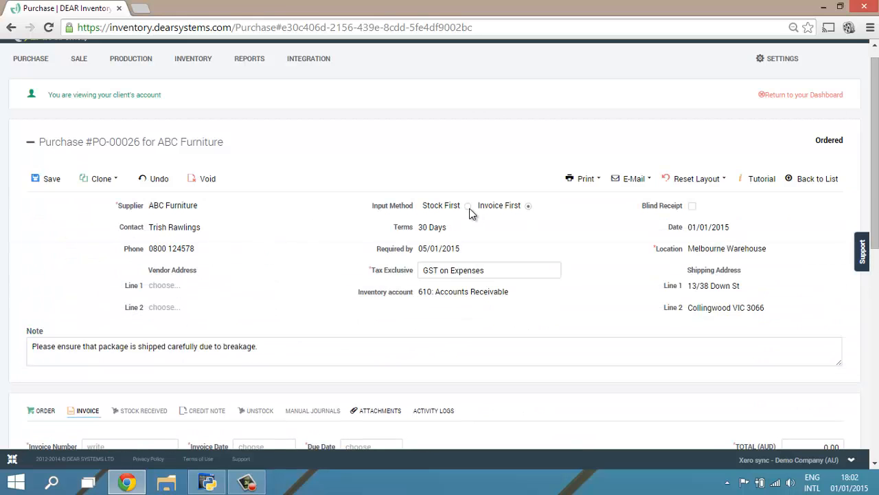
click(467, 206)
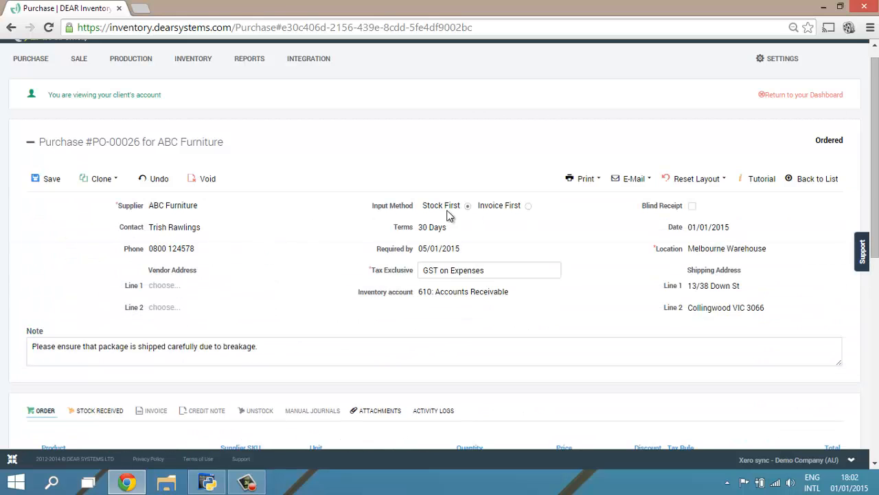
click(30, 142)
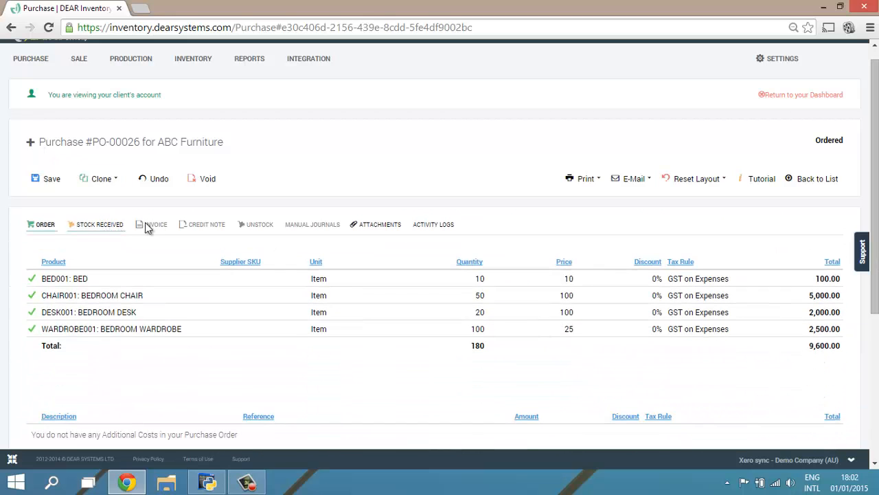
Copy all order lines into the Stock Received section and try to authorise the received stock.
click(103, 225)
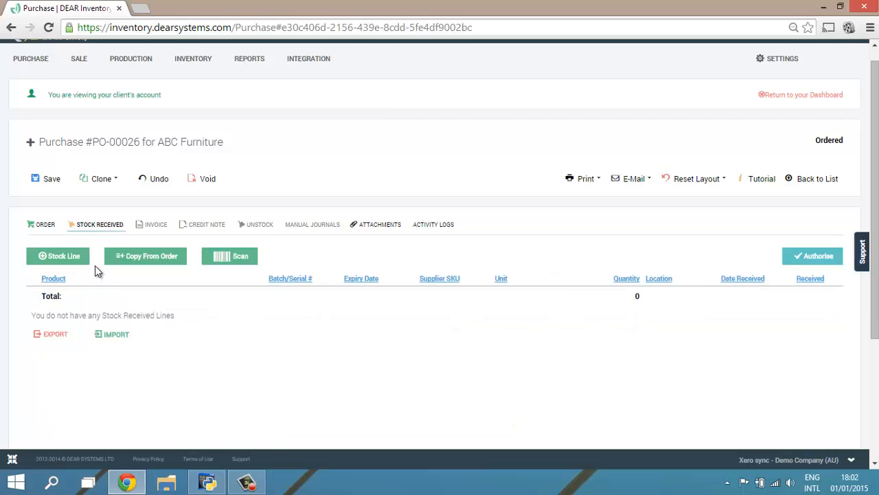
click(131, 264)
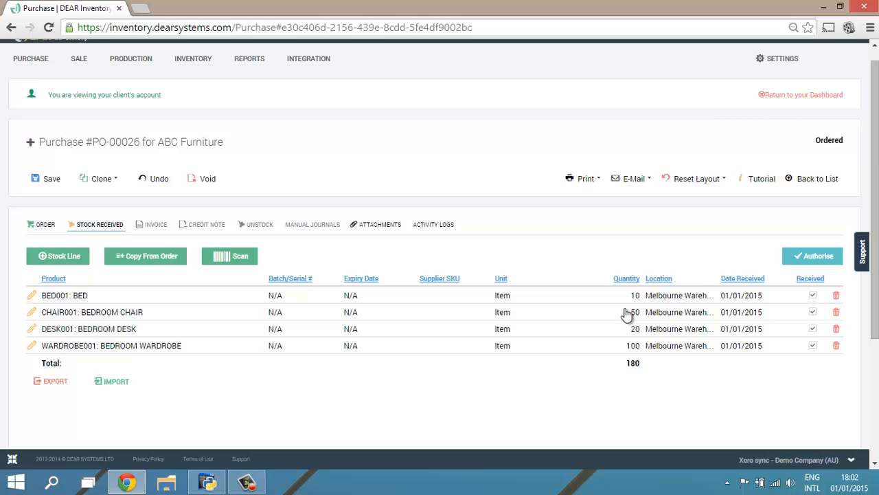
click(803, 258)
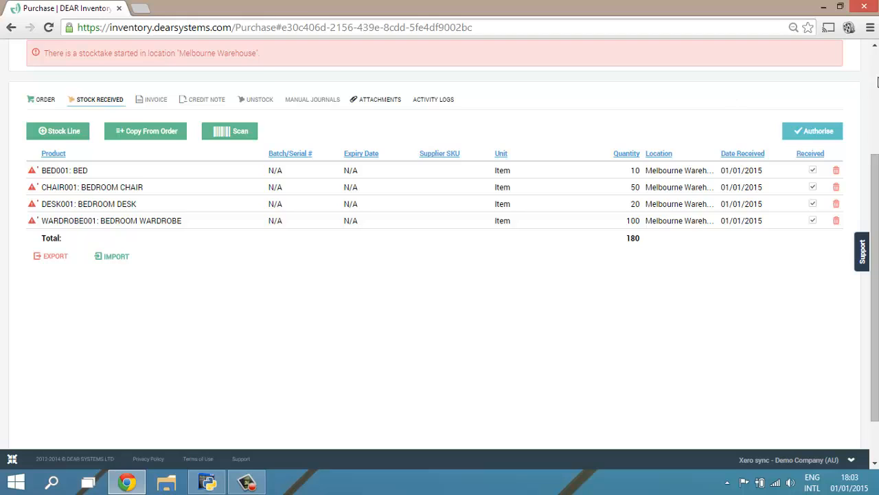
Open the stock adjustments and stocktakes list in a new browser tab and open the in-progress stocktake from it.
scroll(327, 159, up, 3)
click(212, 84)
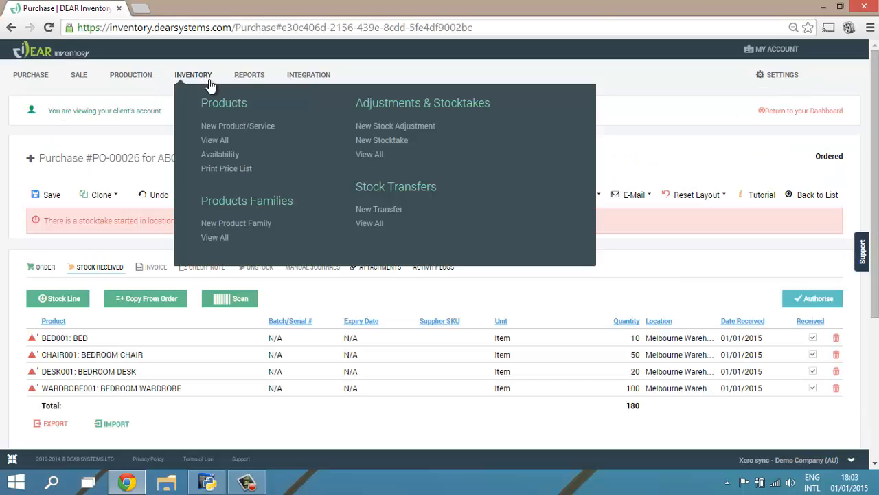
middle_click(380, 155)
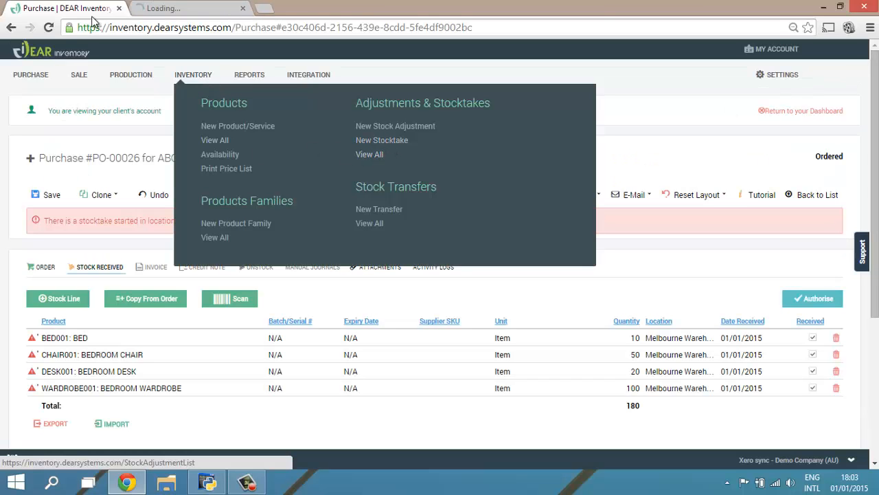
click(161, 14)
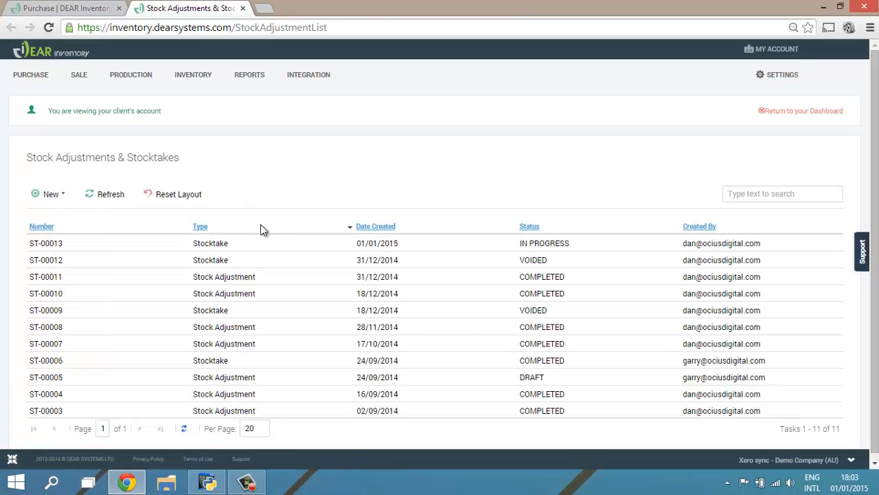
click(245, 248)
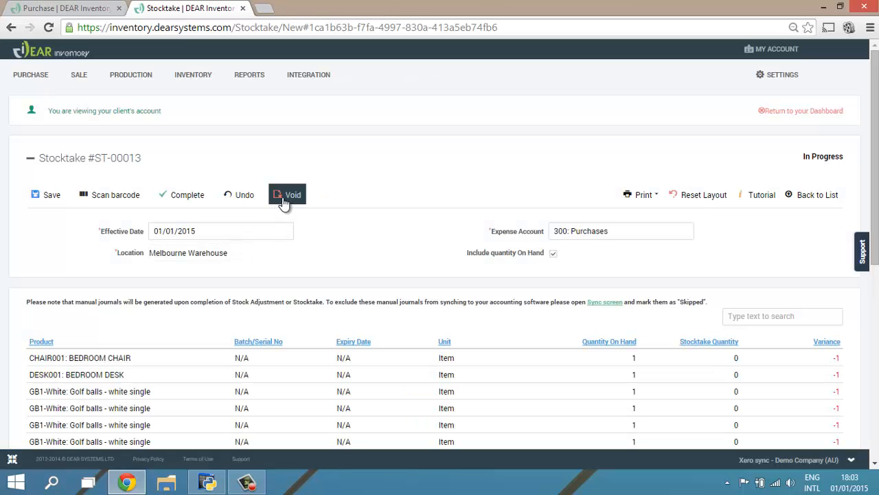
Void the stocktake, close its tab, and authorise the received stock on the ABC Furniture purchase.
click(289, 195)
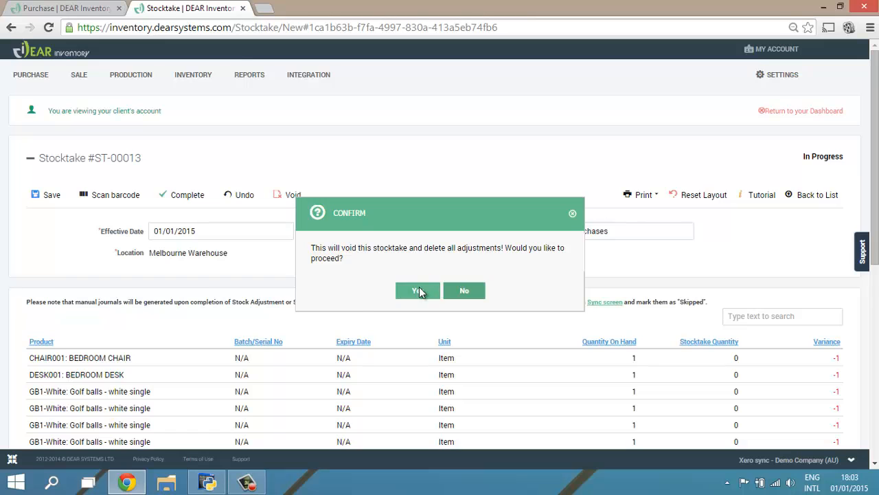
click(417, 289)
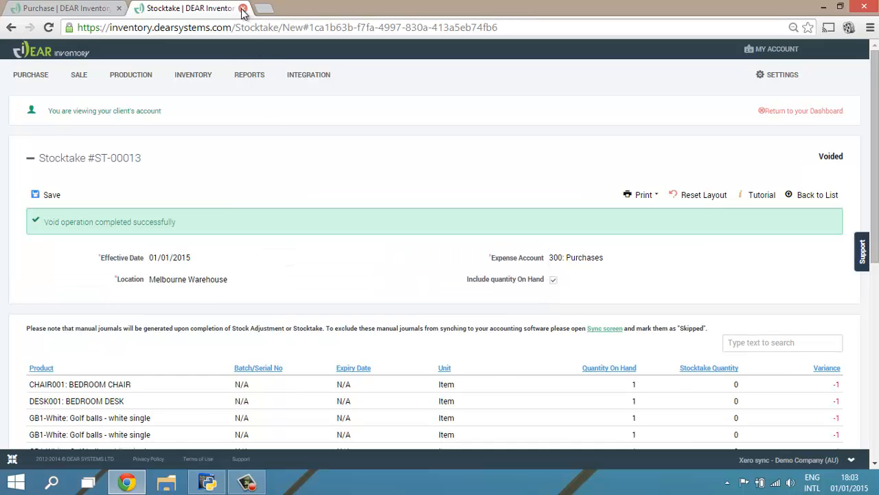
click(244, 9)
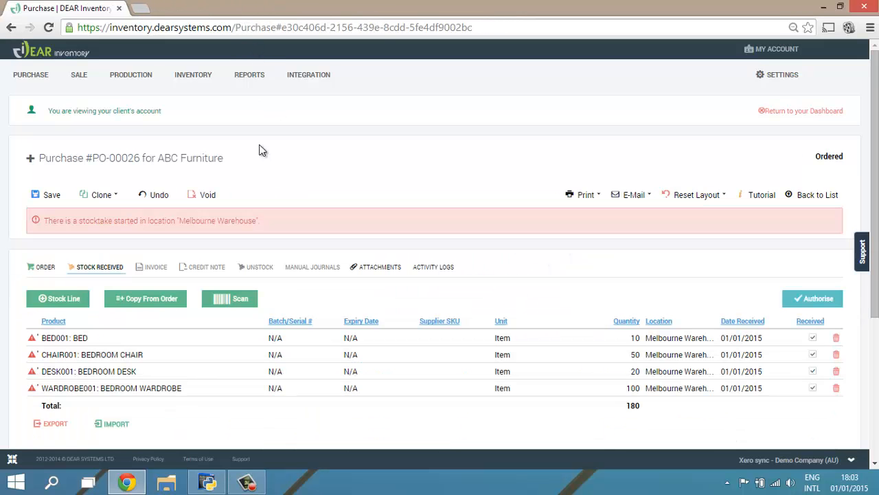
click(822, 305)
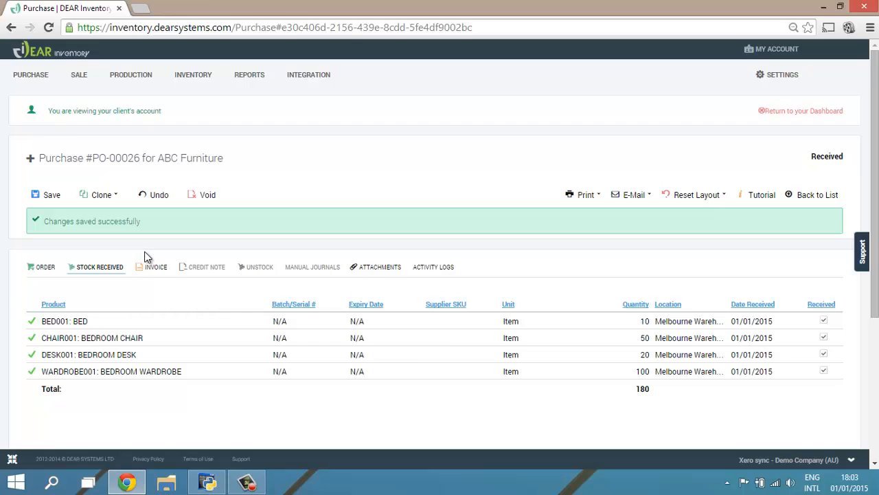
Fill in the purchase's invoice with number SUPPLIER123 and invoice date 01/01/2015, and copy the product lines into it.
click(147, 267)
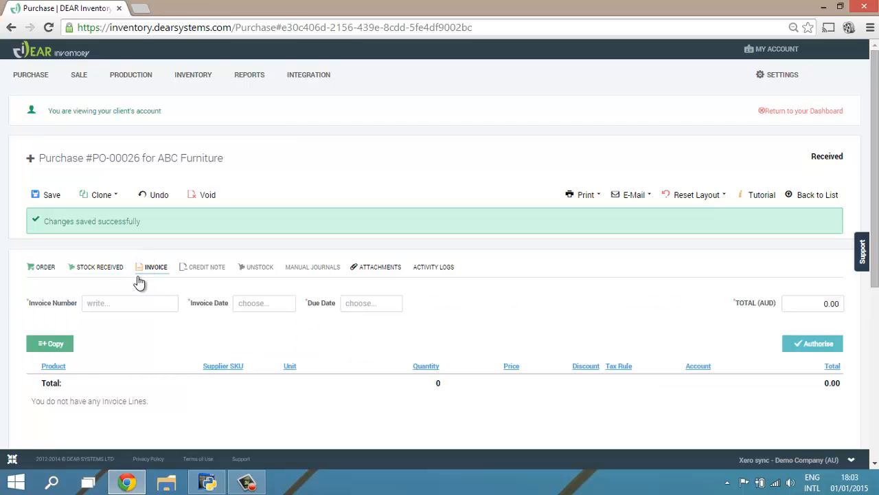
click(118, 303)
text(SUPPLIER123)
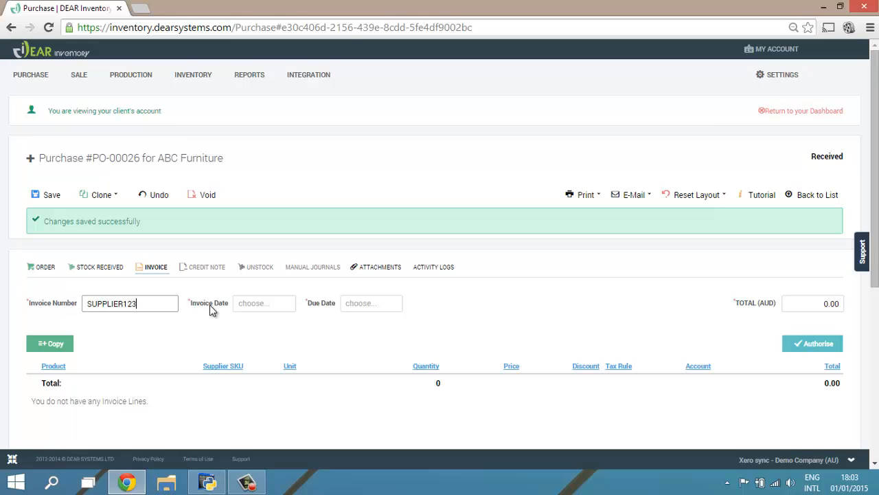
click(254, 303)
click(288, 308)
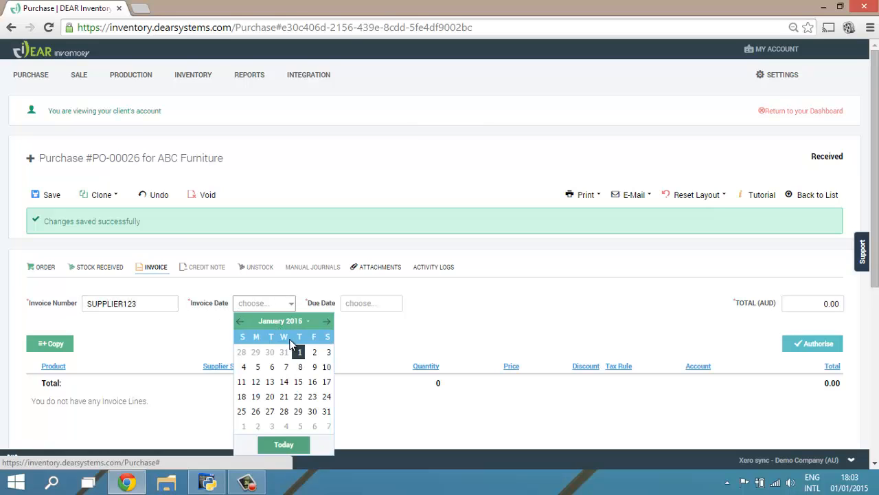
click(297, 353)
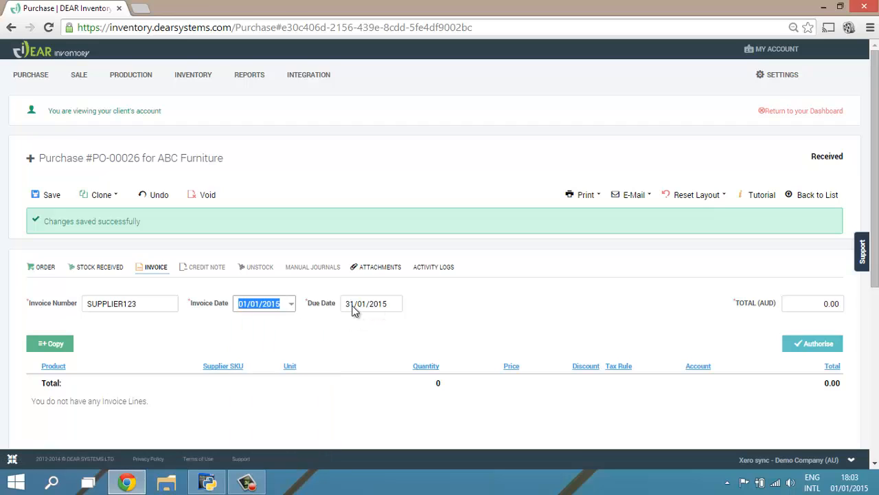
click(357, 307)
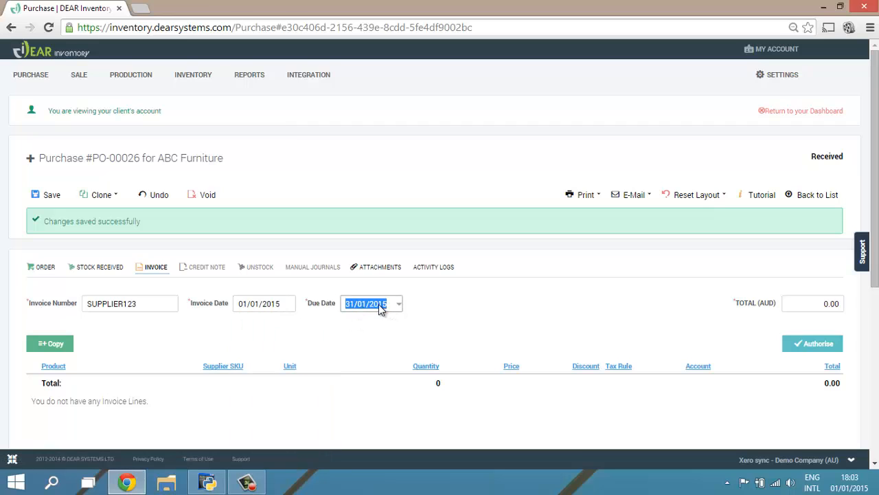
click(48, 344)
scroll(660, 308, down, 1)
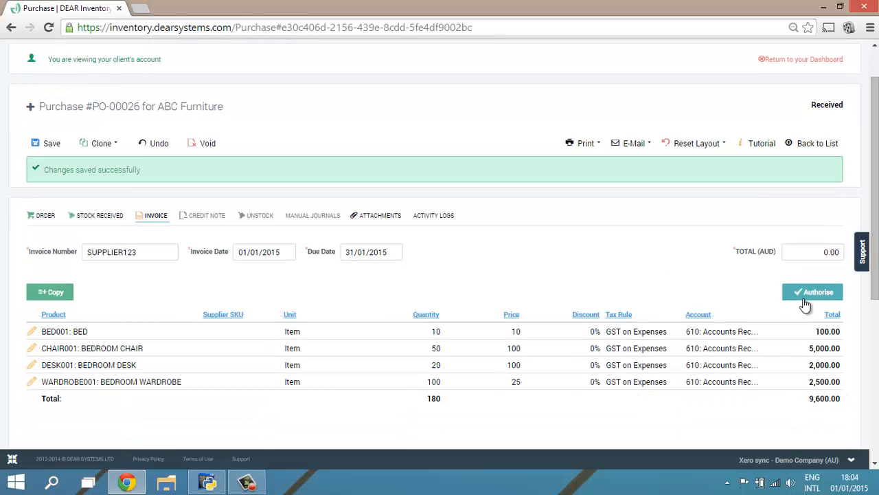
Try to authorise the invoice with its total set to 9,600.00 AUD.
click(826, 255)
click(826, 256)
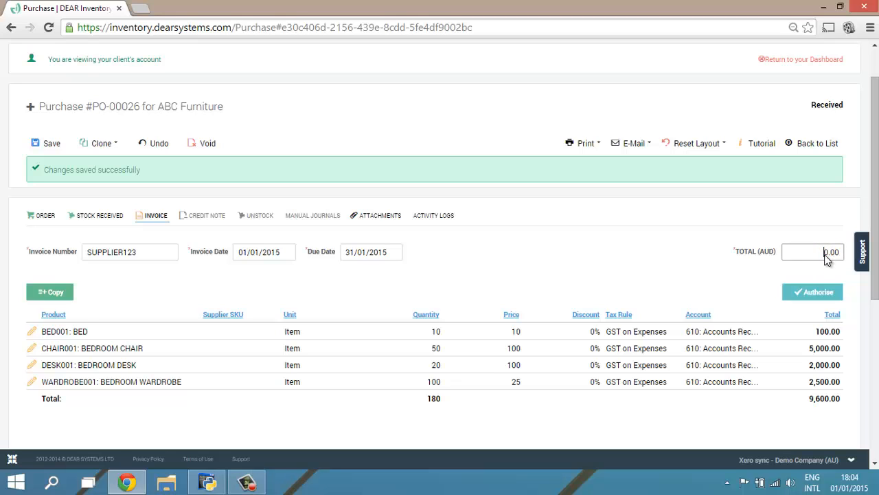
text(960)
click(811, 295)
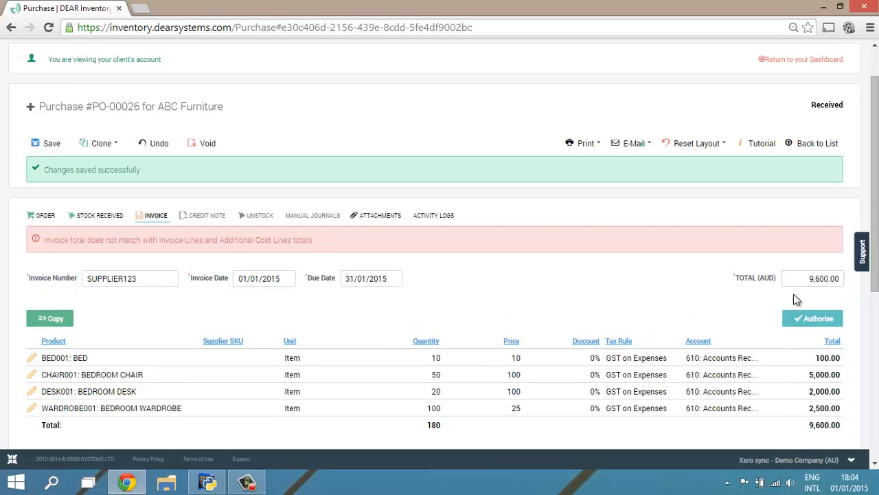
Set the invoice total to the tax-inclusive amount of 10560 AUD and authorise the invoice.
scroll(545, 288, down, 2)
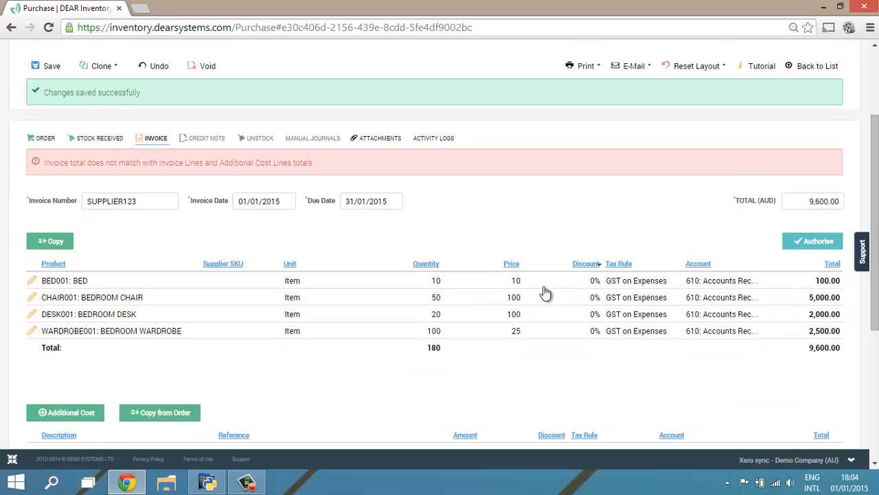
scroll(543, 286, down, 2)
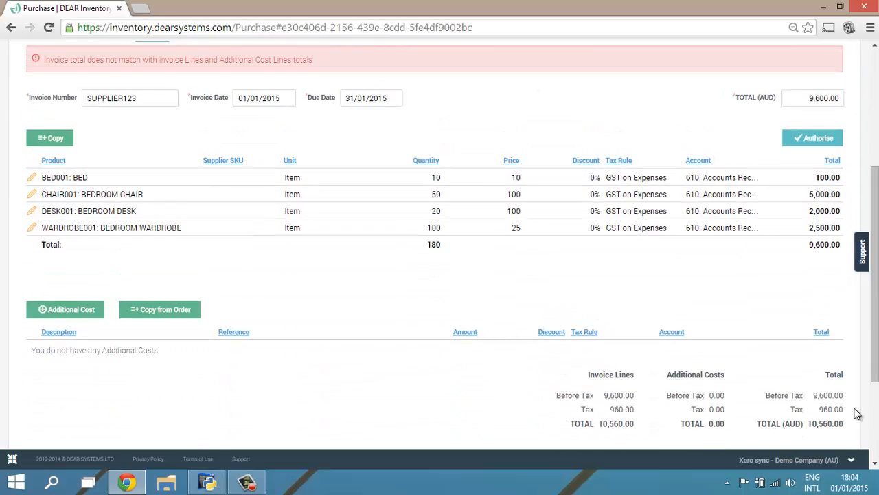
click(815, 100)
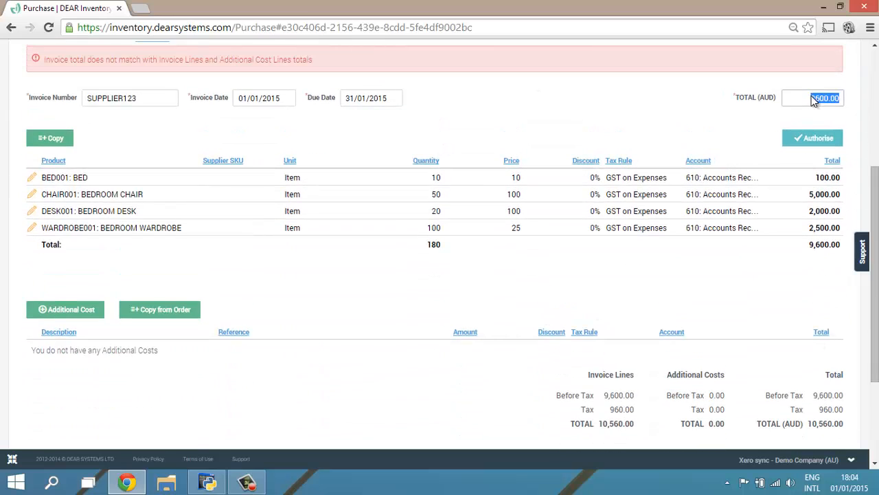
text(105600)
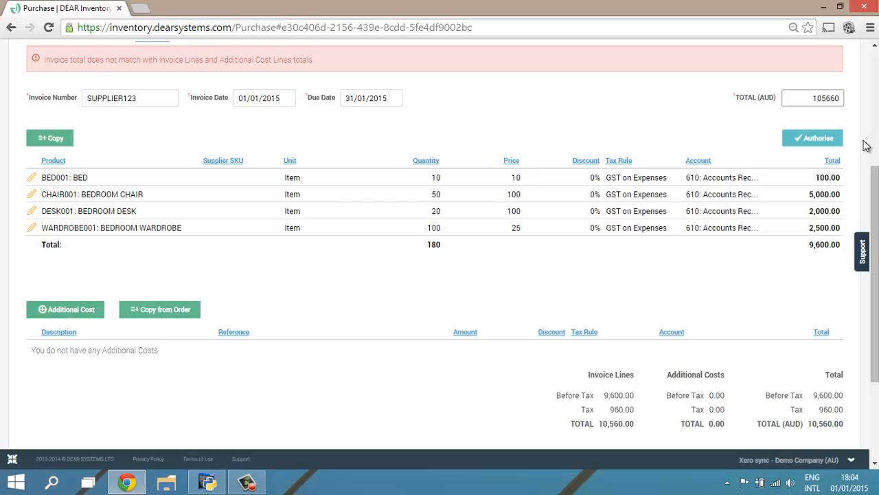
key(BackSpace)
key(BackSpace)
text(0)
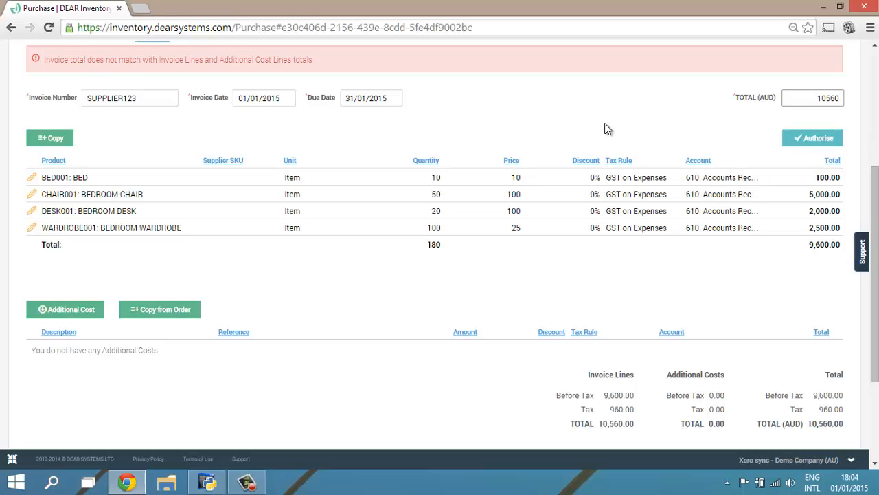
click(785, 138)
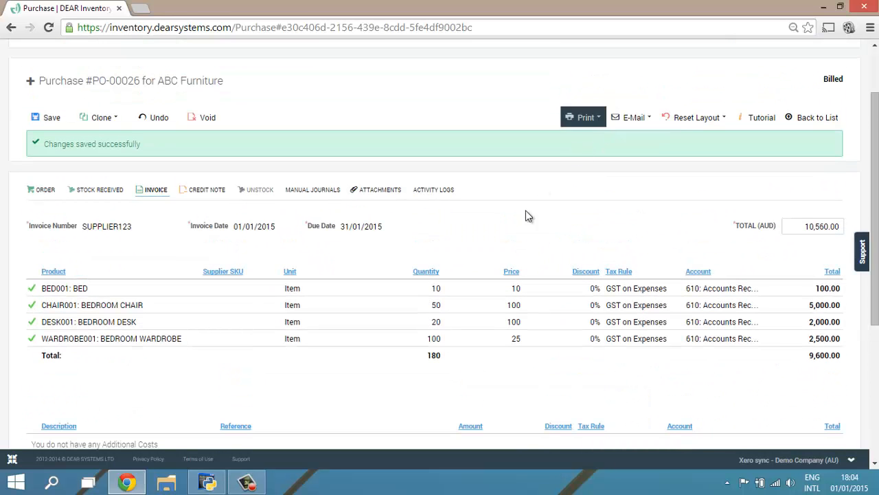
scroll(368, 288, up, 1)
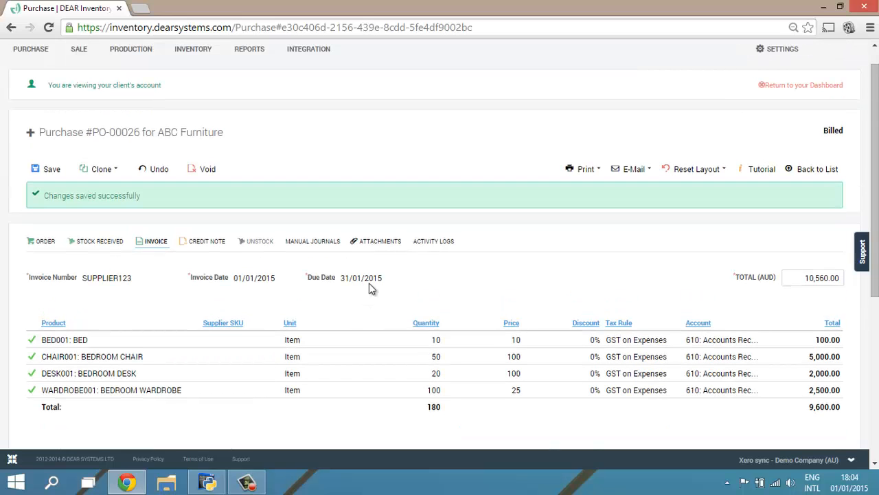